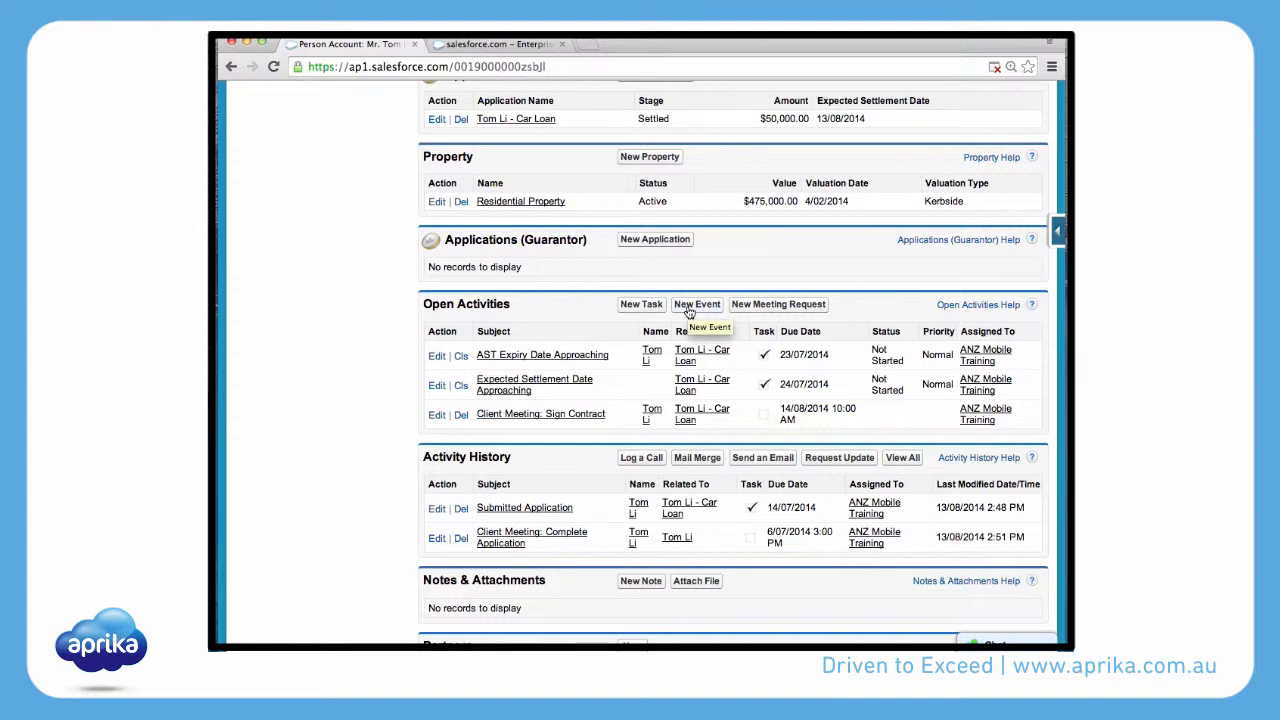
Close the open task "AST Expiry Date Approaching" with the status Completed and save it.
click(460, 357)
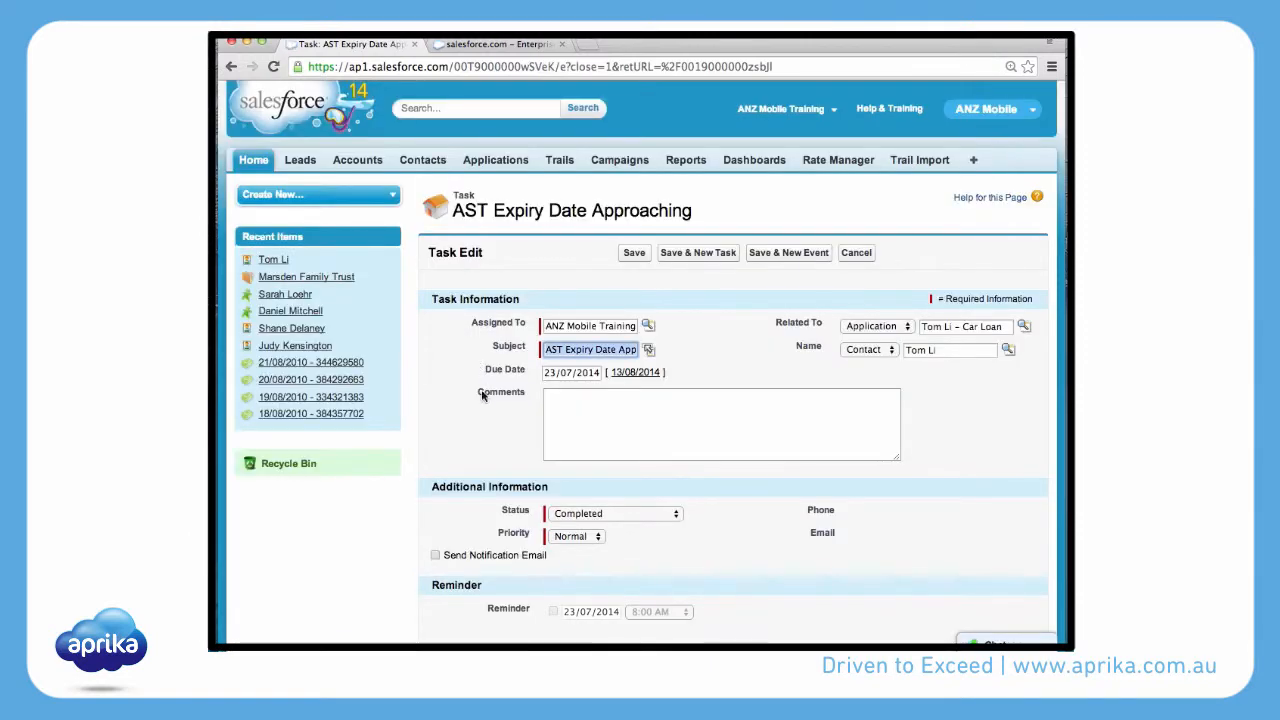
scroll(483, 395, down, 2)
click(627, 433)
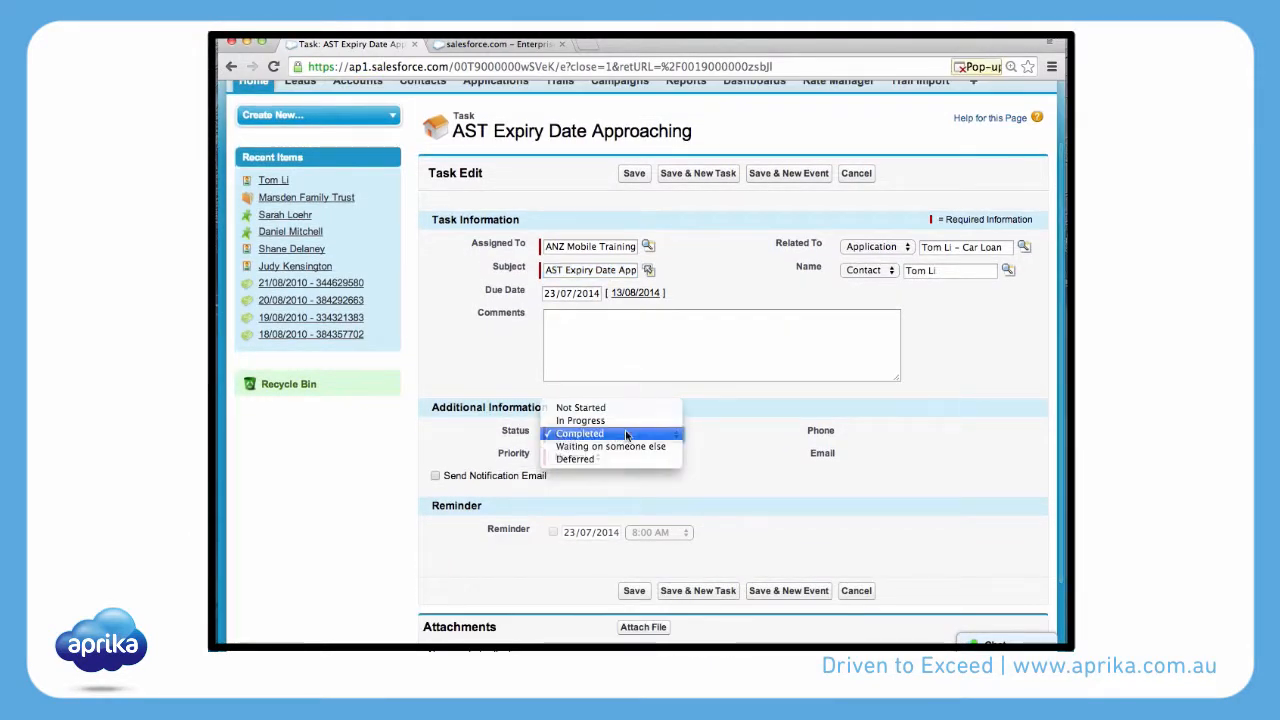
click(627, 433)
click(632, 172)
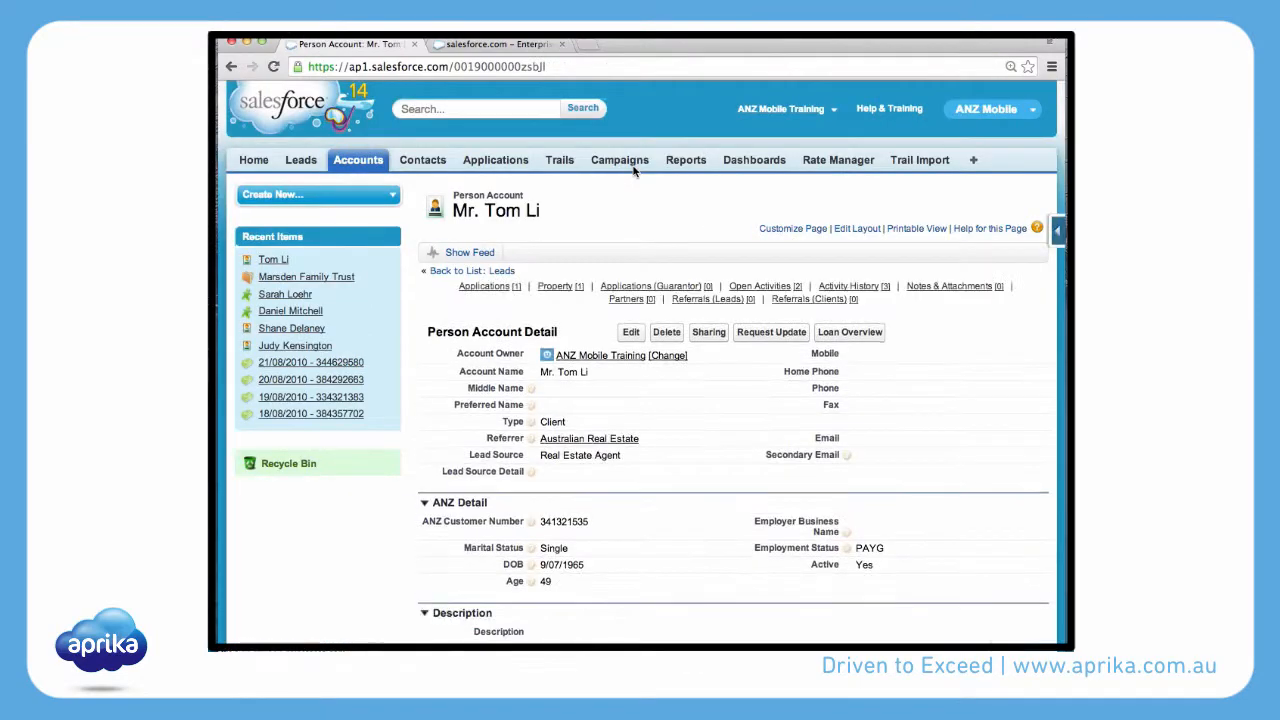
Log a call with subject "Client Call" and comments that the loan is approved and contract signing is scheduled for tomorrow morning at the client's house.
scroll(632, 172, down, 15)
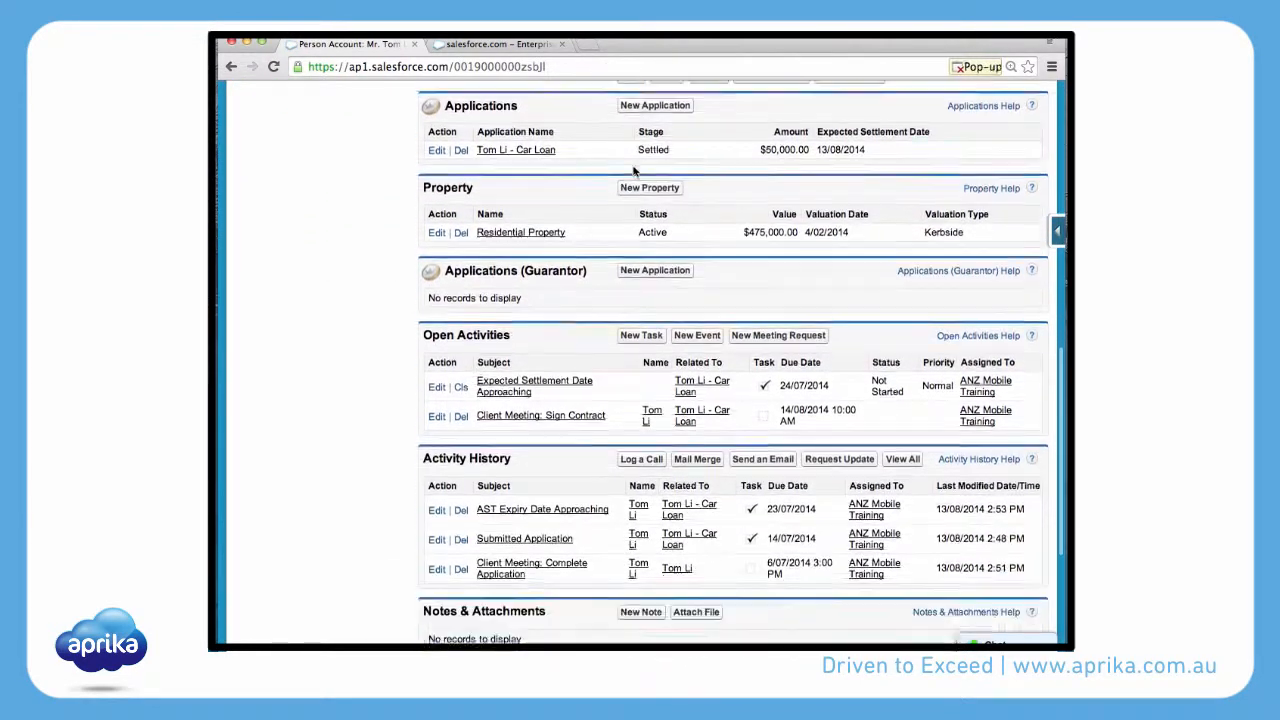
scroll(632, 172, down, 3)
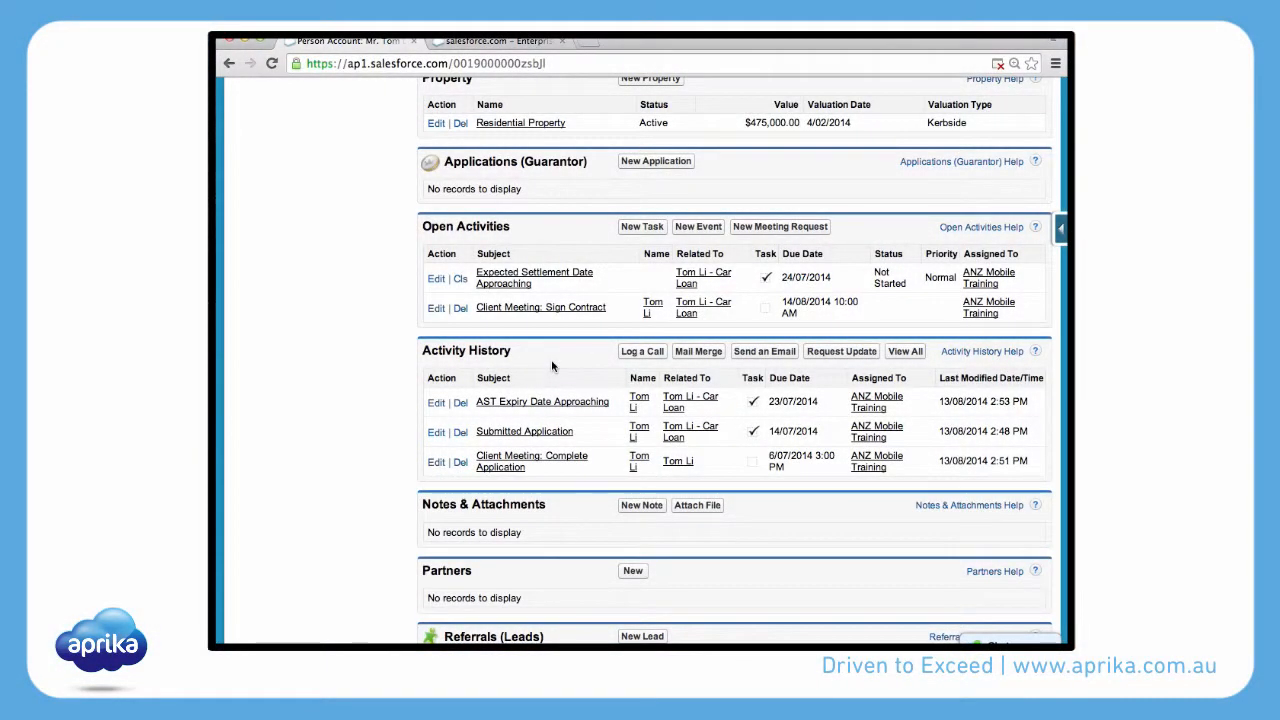
click(627, 357)
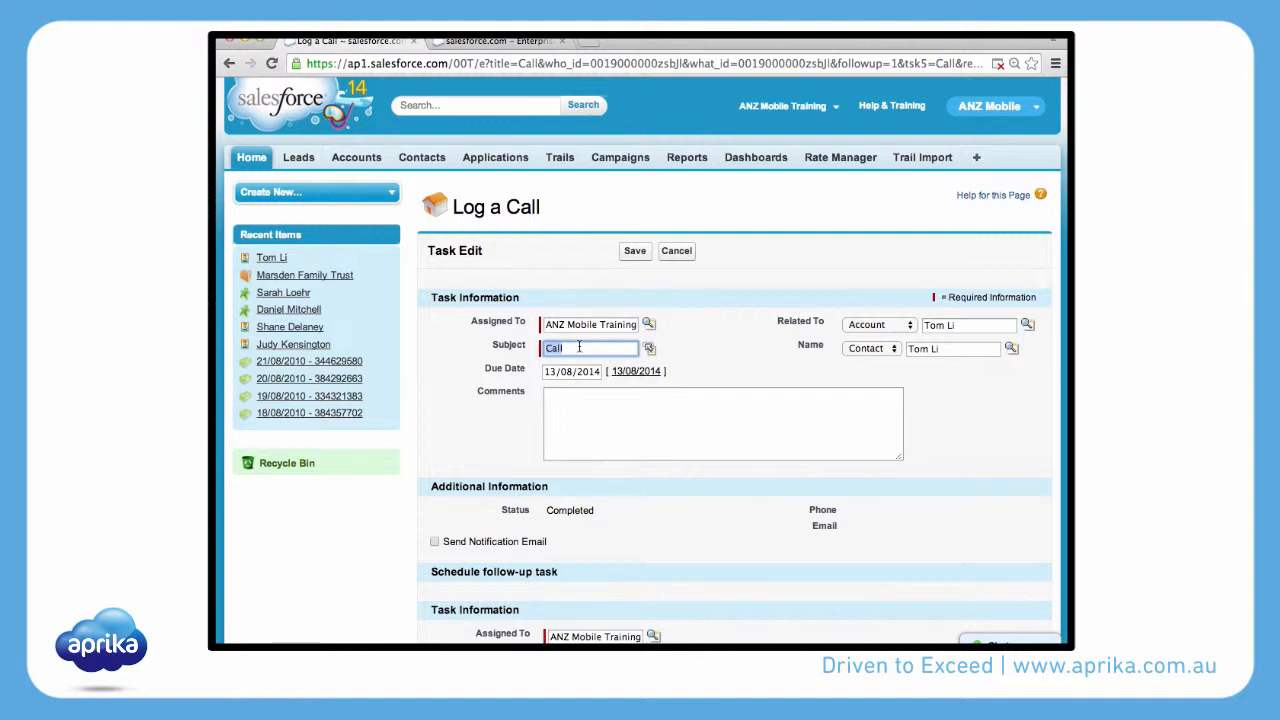
click(580, 347)
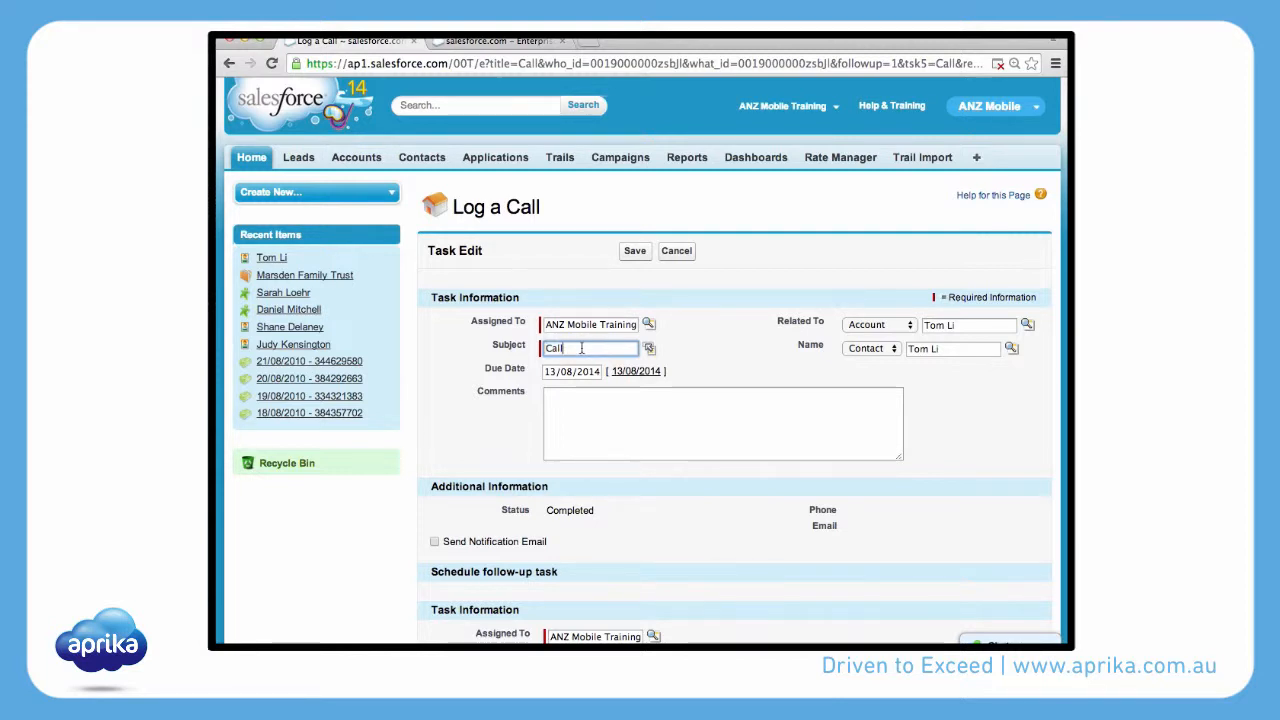
key(Home)
text(Client)
click(606, 391)
text(Called Tom today and advised that his loan has been approved. We have scheduled contract-signing appointment for tomorrow morning at Toms house.)
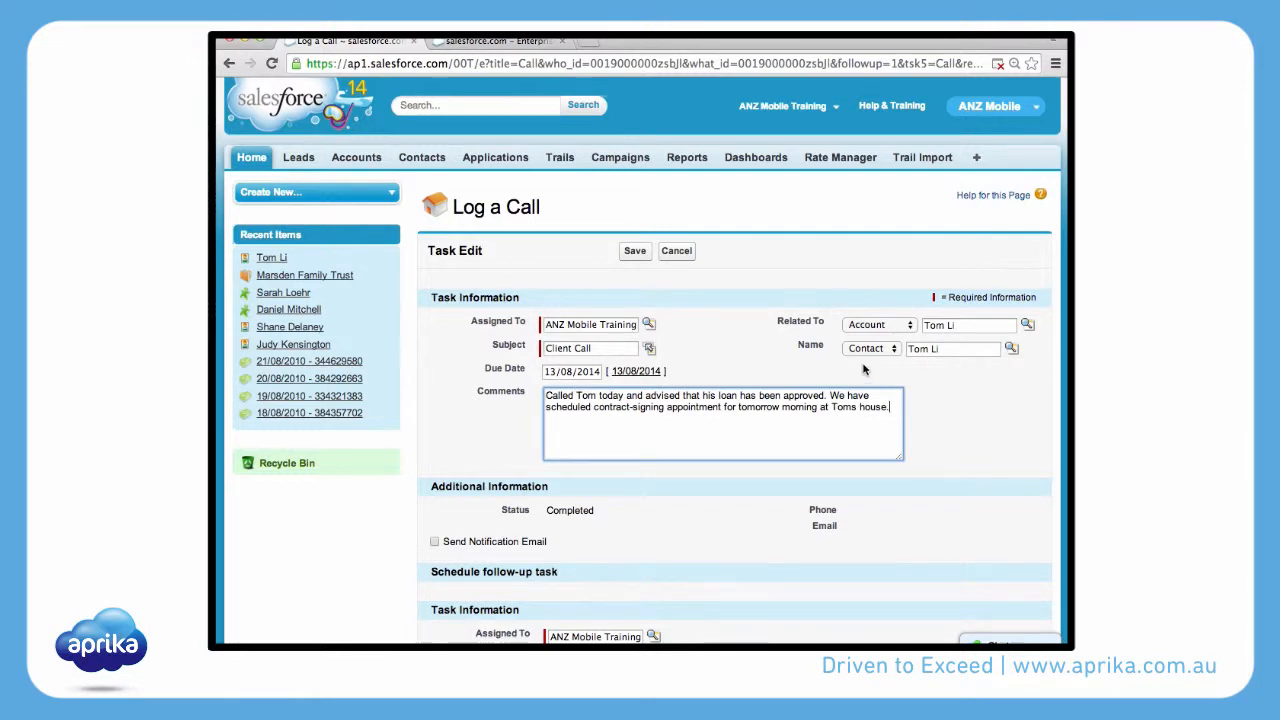
Relate the logged call to the client's car loan application and save it without a follow-up task.
click(874, 324)
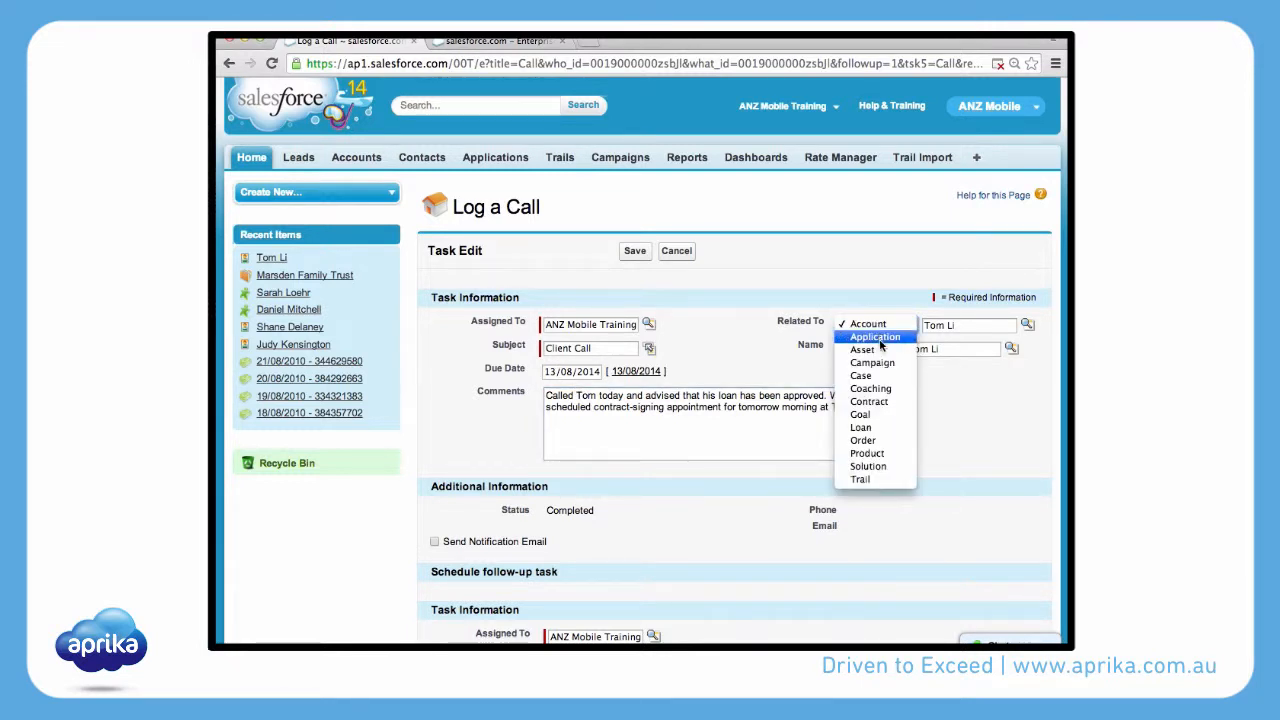
click(875, 337)
click(1027, 325)
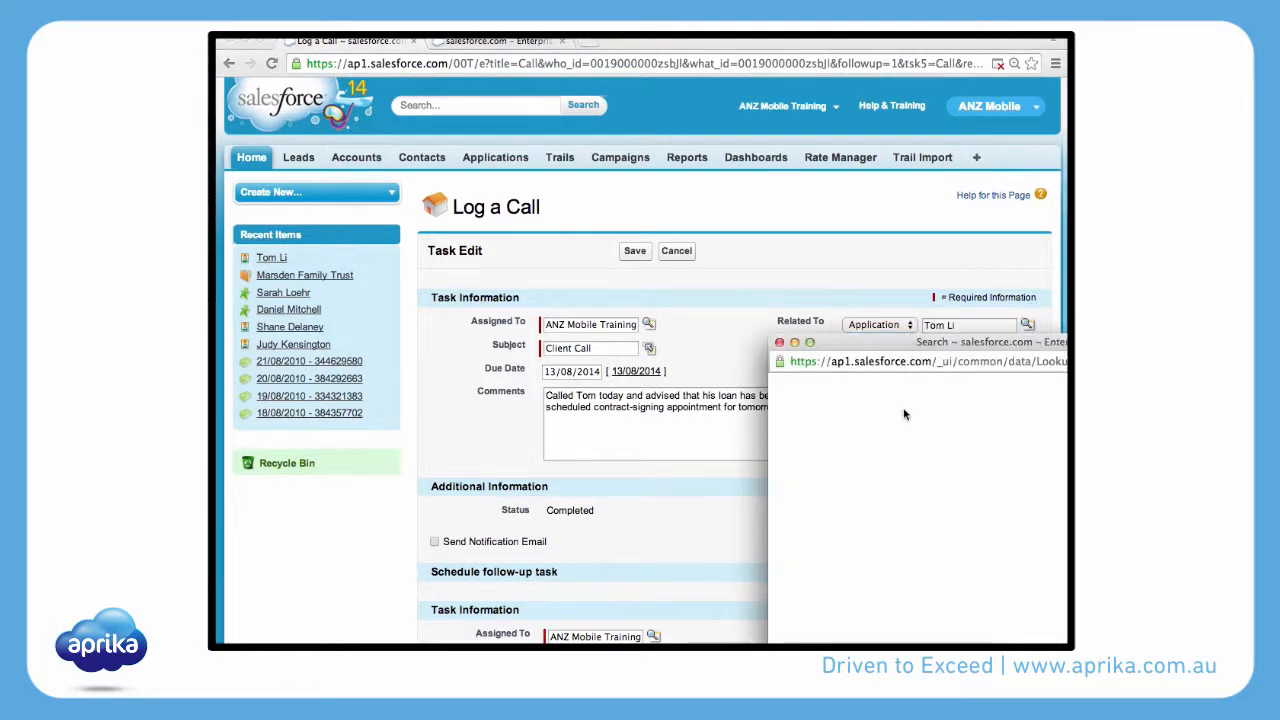
click(808, 541)
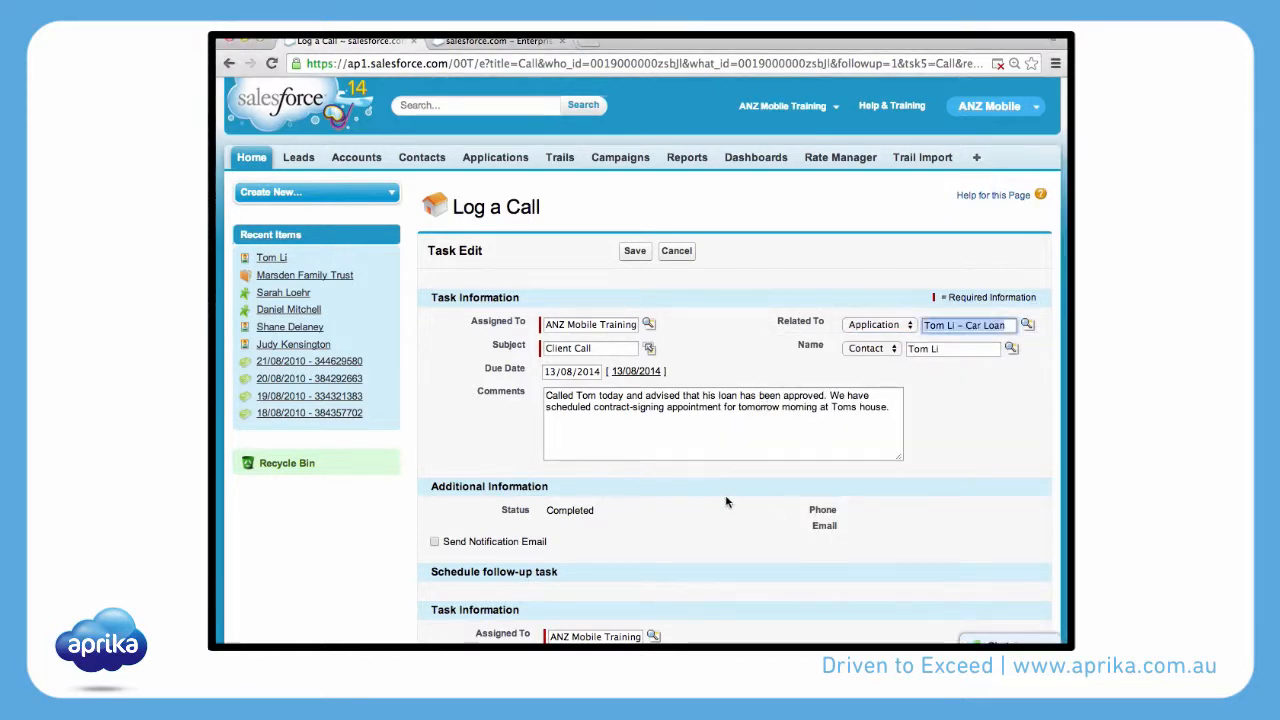
scroll(654, 472, down, 5)
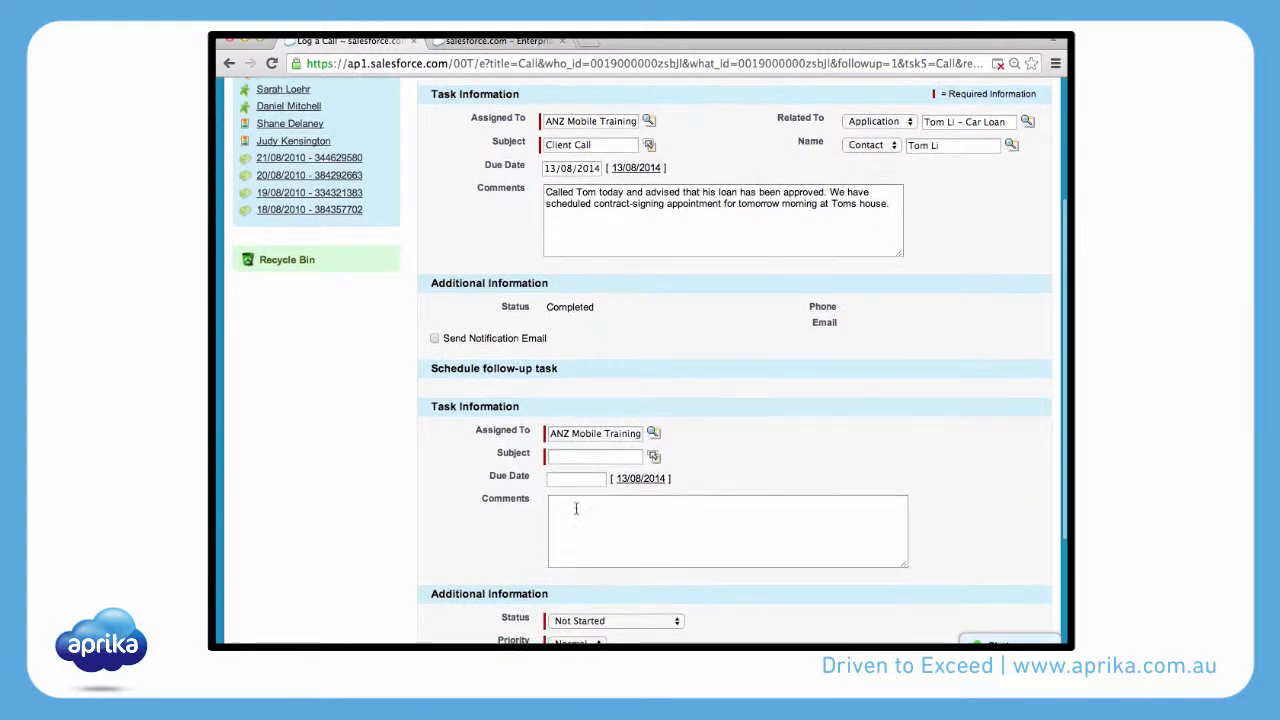
scroll(576, 508, down, 5)
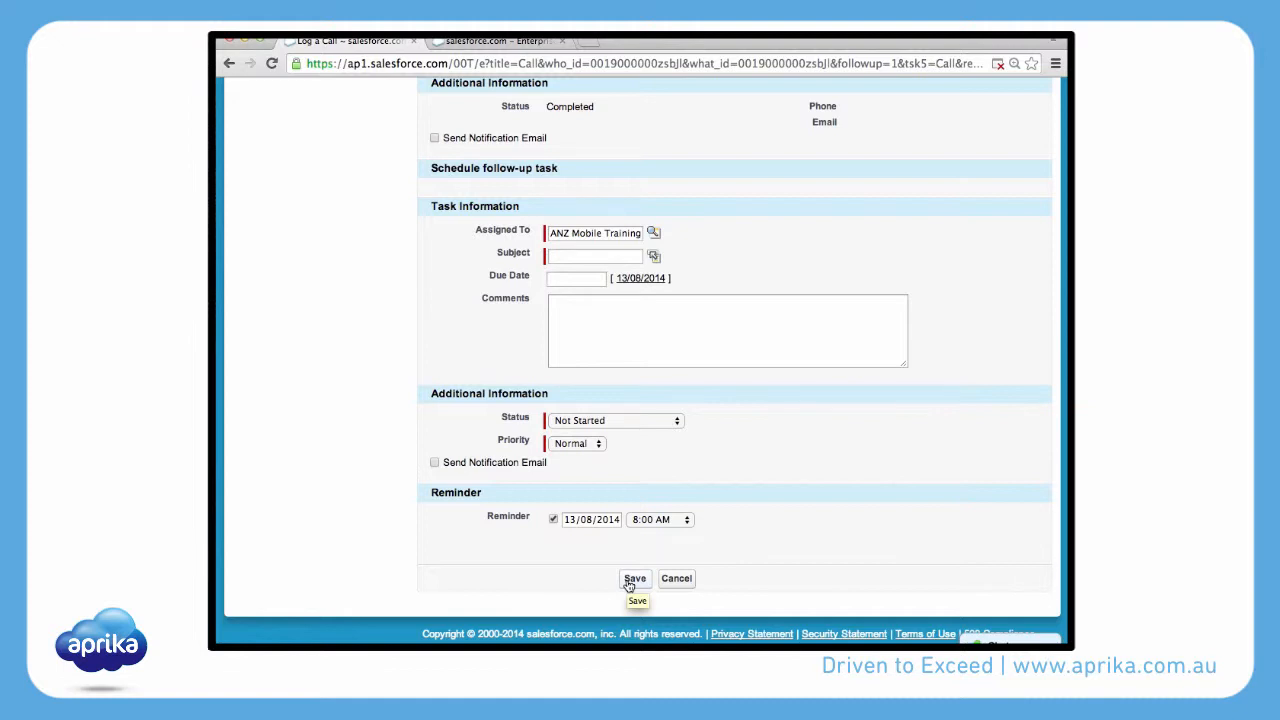
click(629, 584)
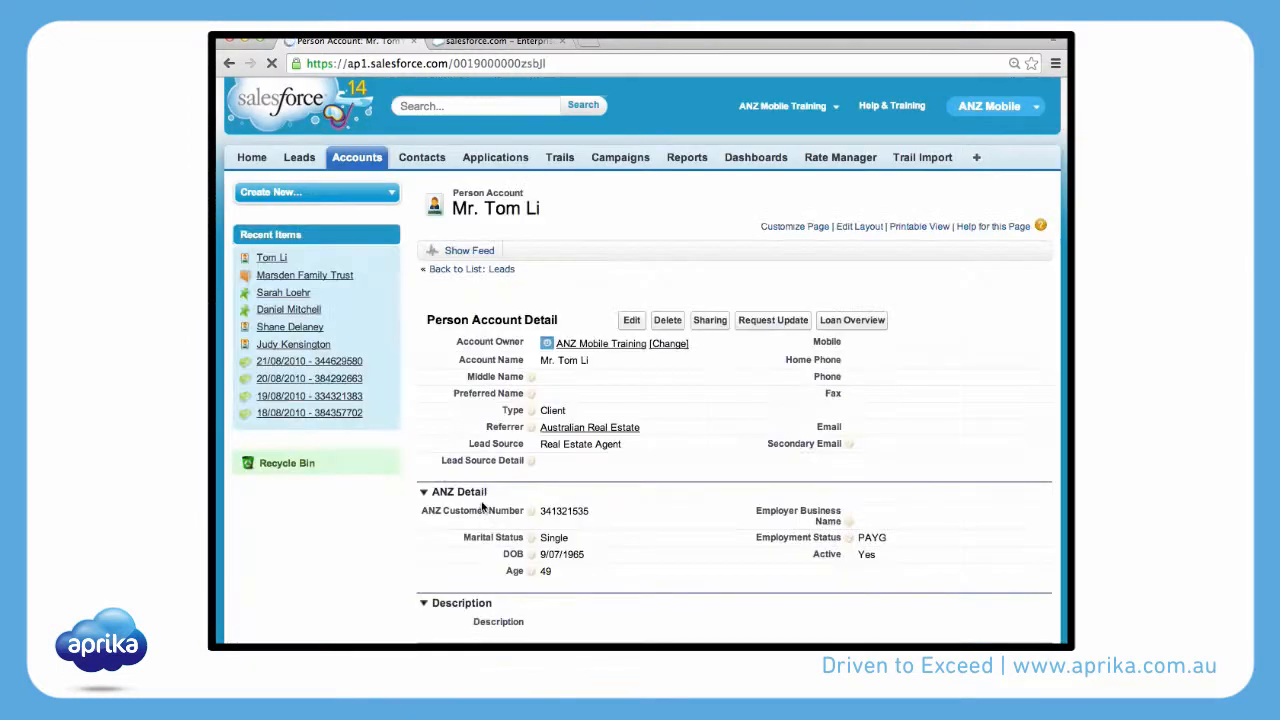
Start an email to the client from the account's Activity History and clear the BCC address.
scroll(480, 505, down, 5)
scroll(480, 503, down, 8)
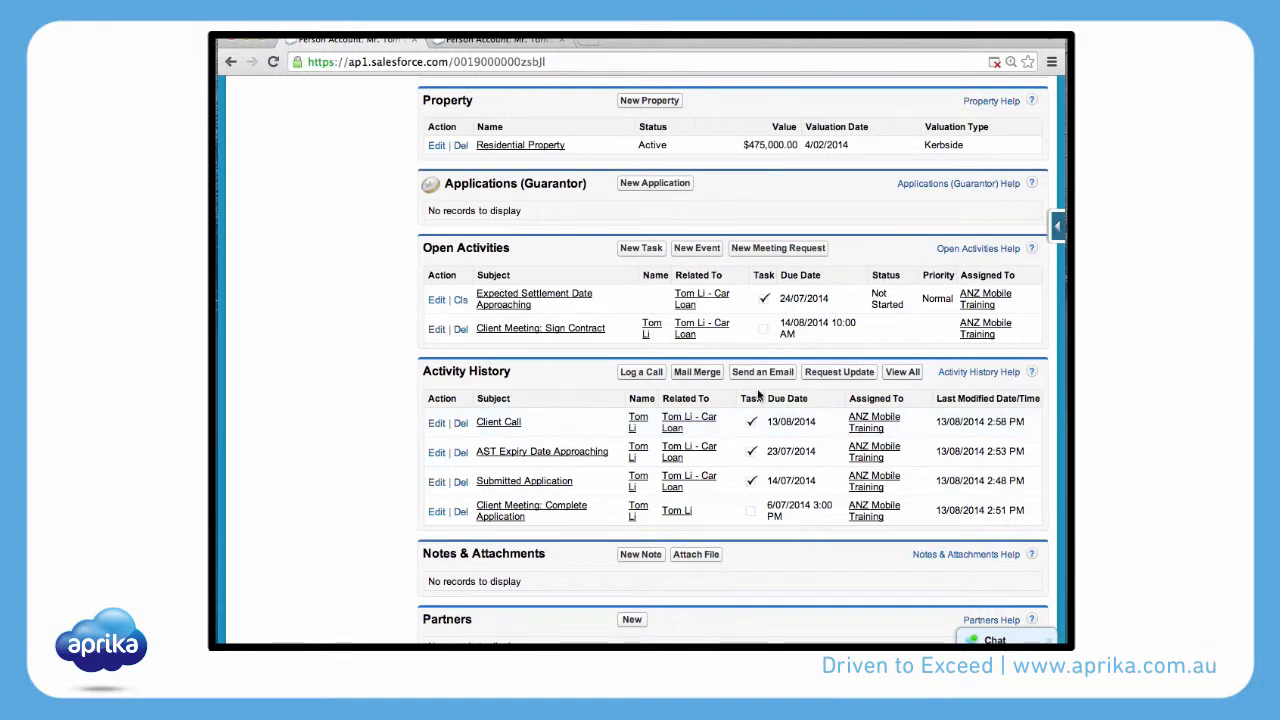
click(761, 378)
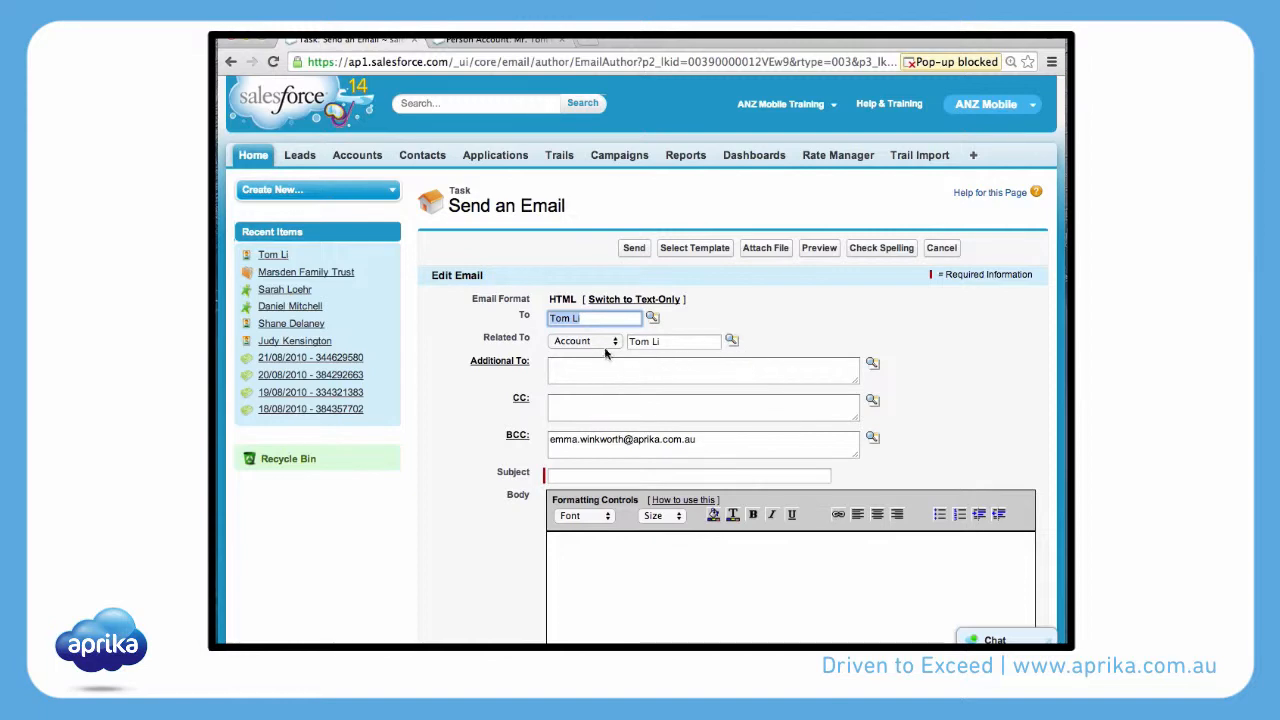
scroll(578, 350, down, 1)
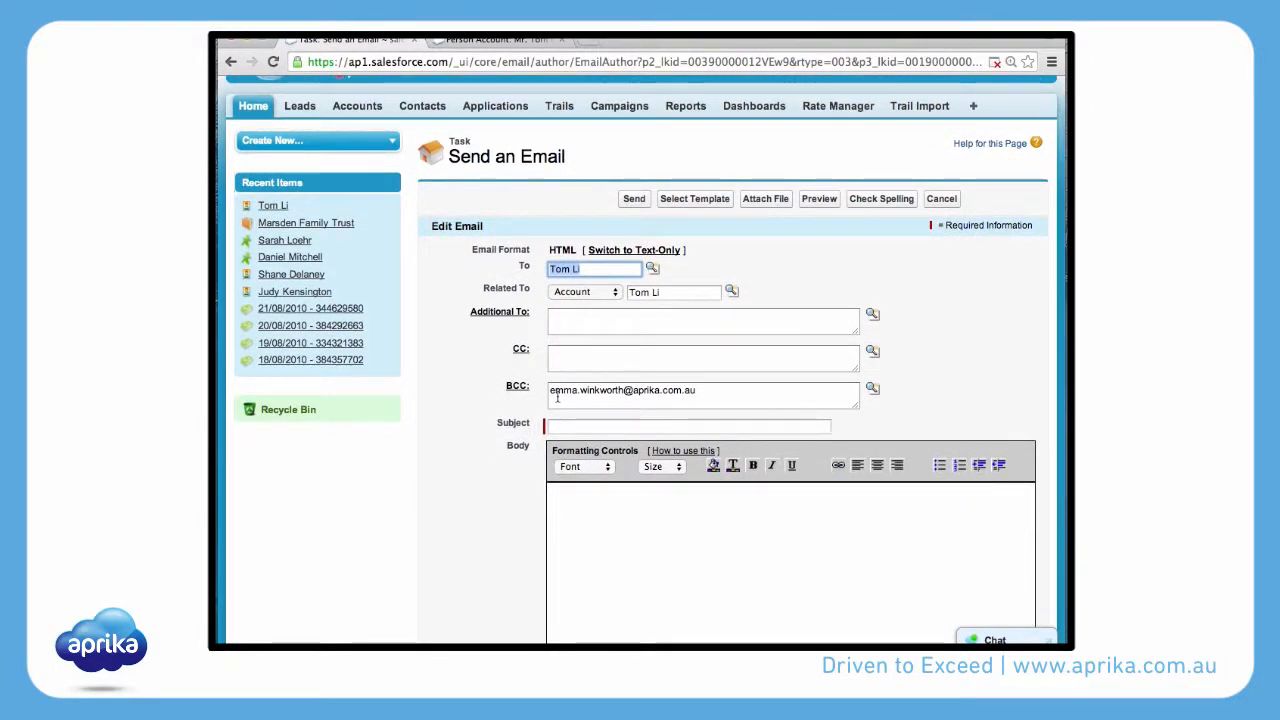
drag(553, 395, 720, 394)
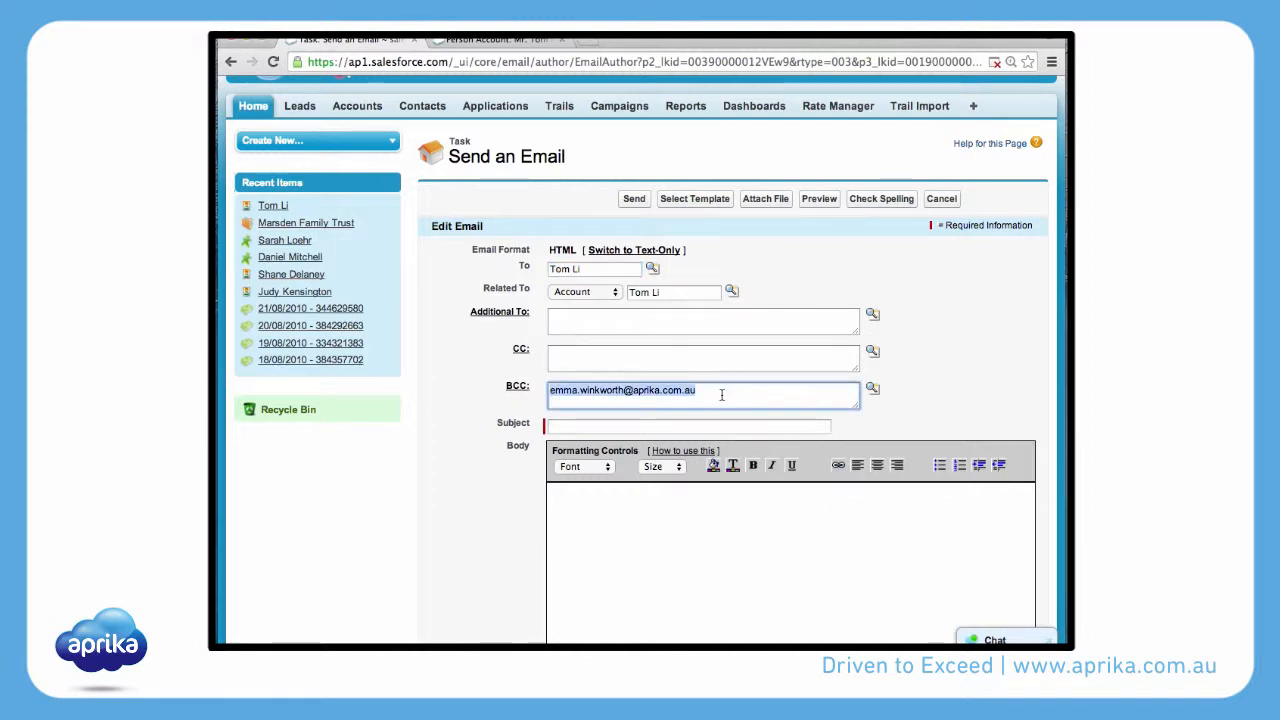
key(BackSpace)
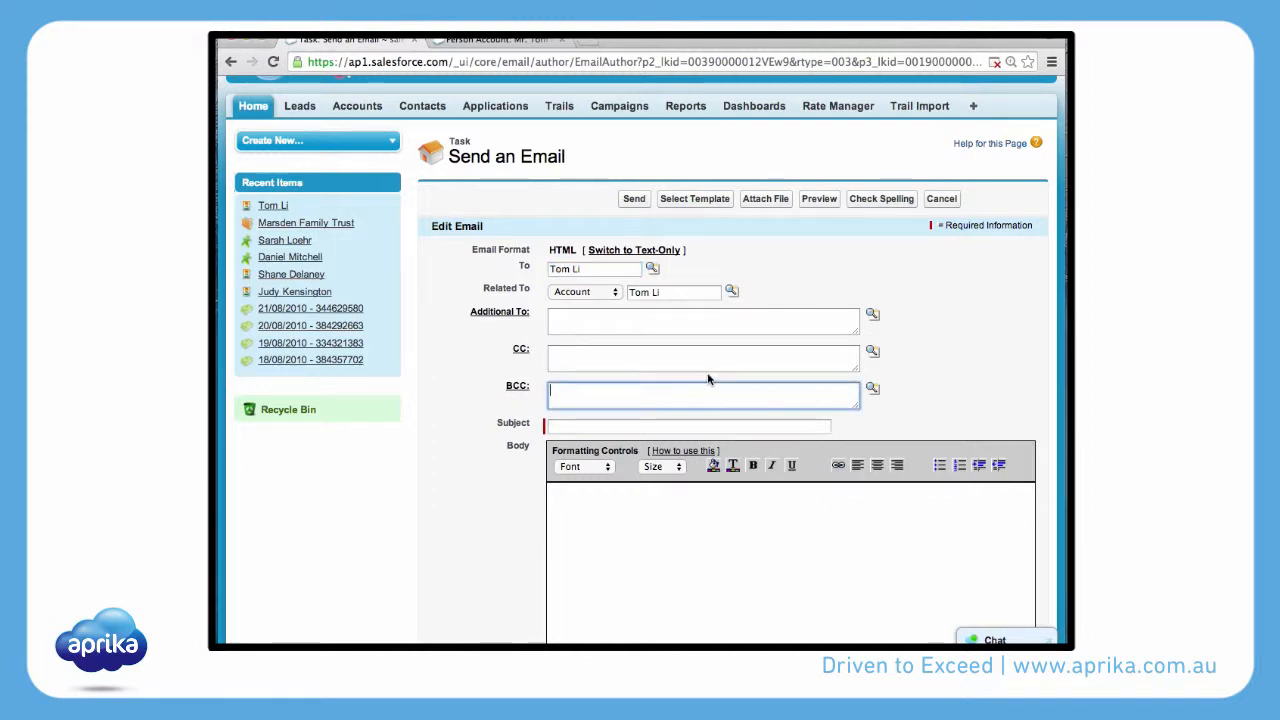
Enter the email subject "Loan Protection PDS" and a message saying the requested ANZ Loan Protection product disclosure statement is attached, for discussion at tomorrow's meeting.
scroll(643, 388, up, 2)
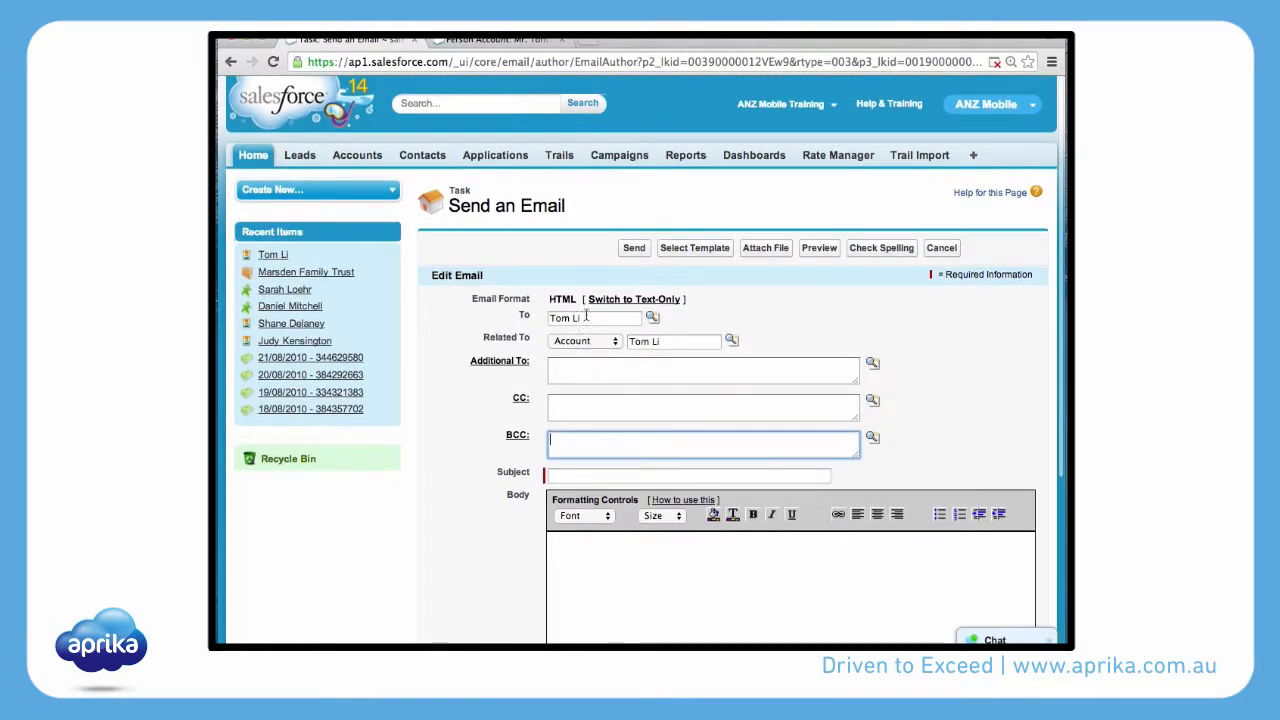
drag(596, 318, 540, 320)
scroll(534, 324, down, 1)
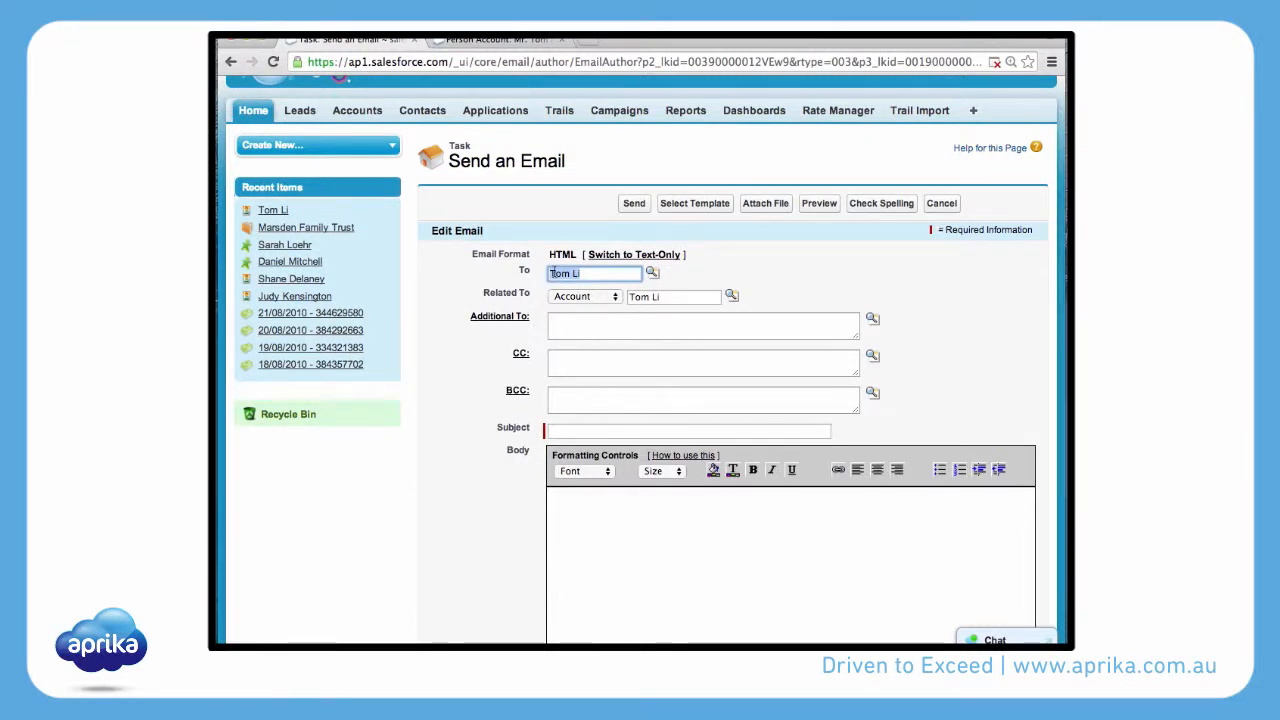
scroll(553, 272, down, 2)
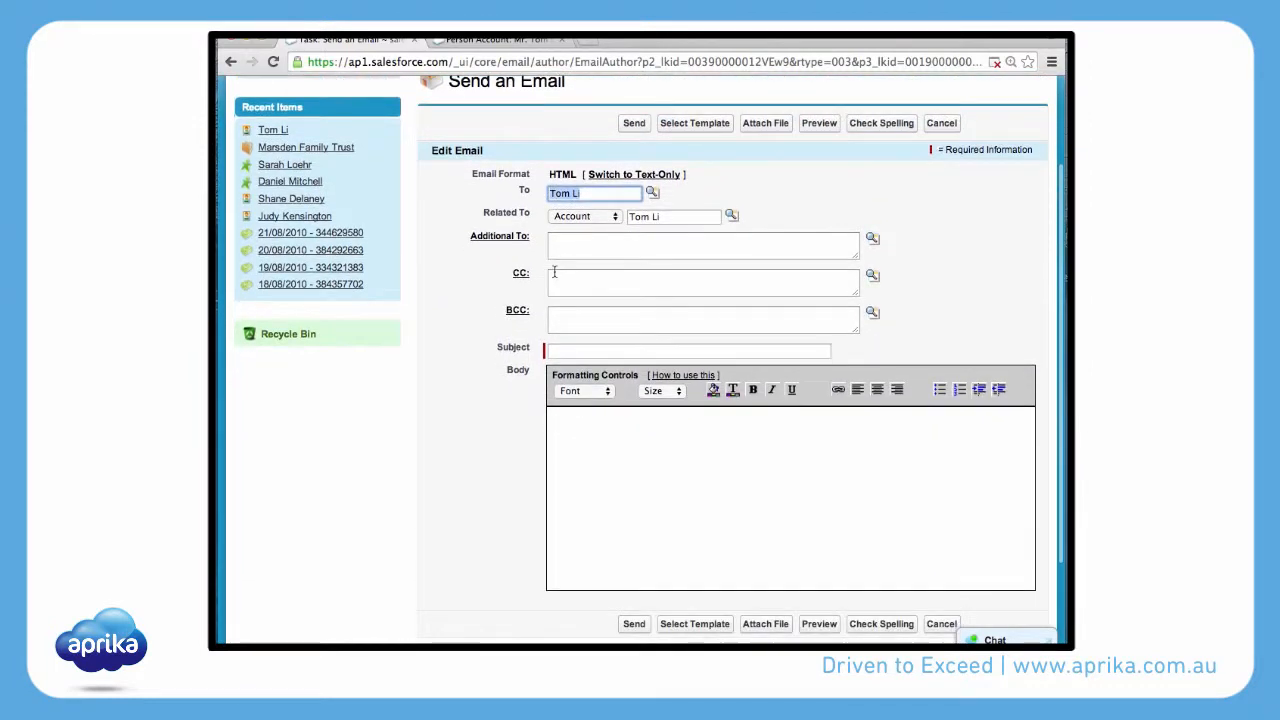
scroll(558, 295, down, 1)
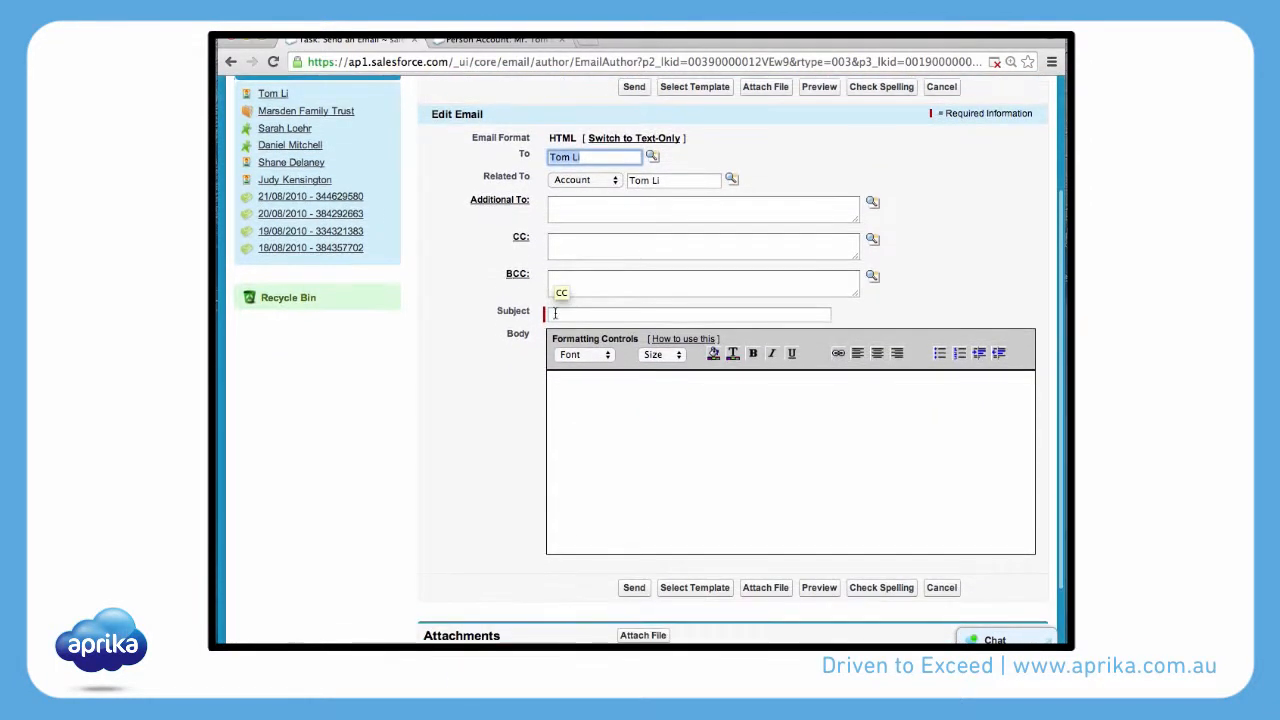
click(555, 312)
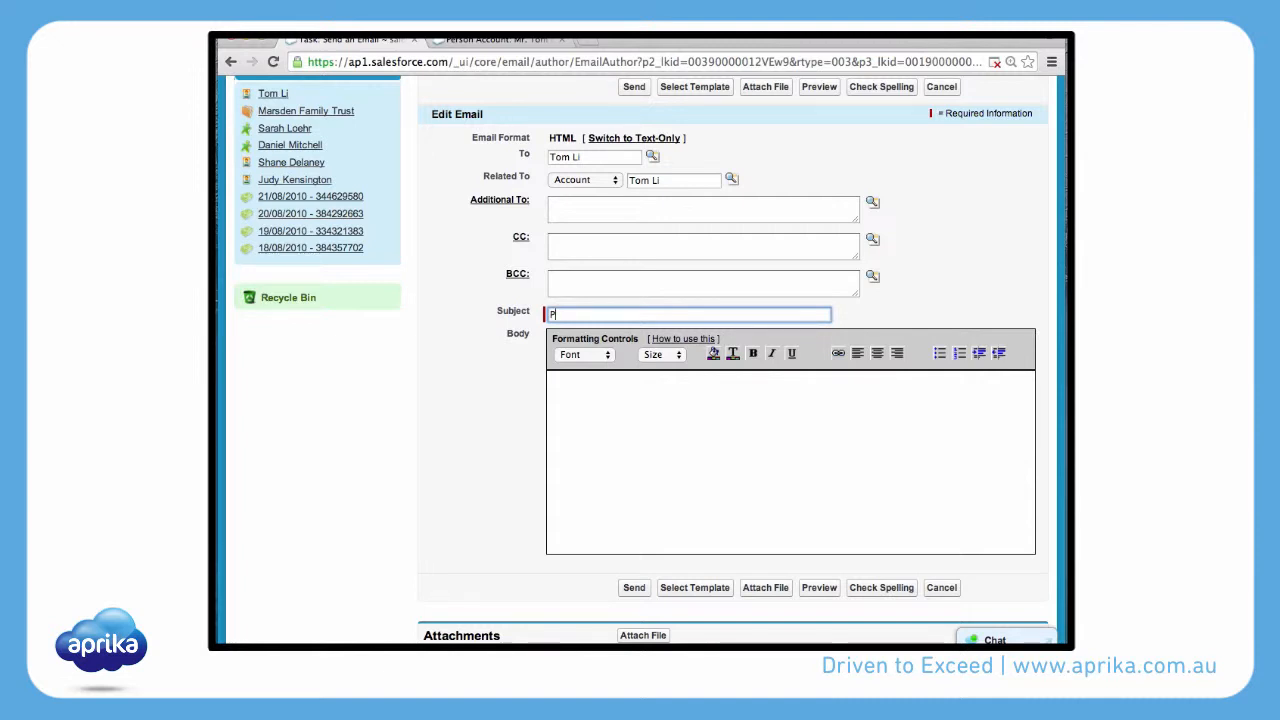
text(Loan Pro)
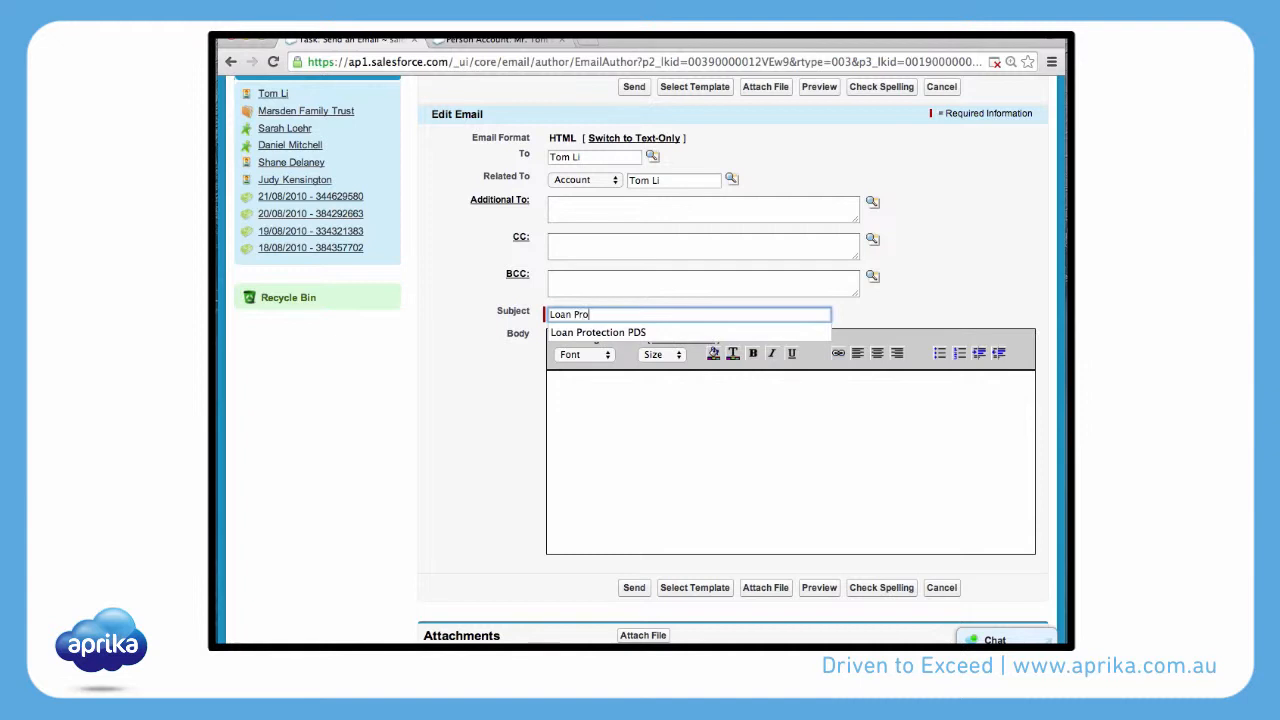
text(tection PDS)
click(571, 331)
click(606, 408)
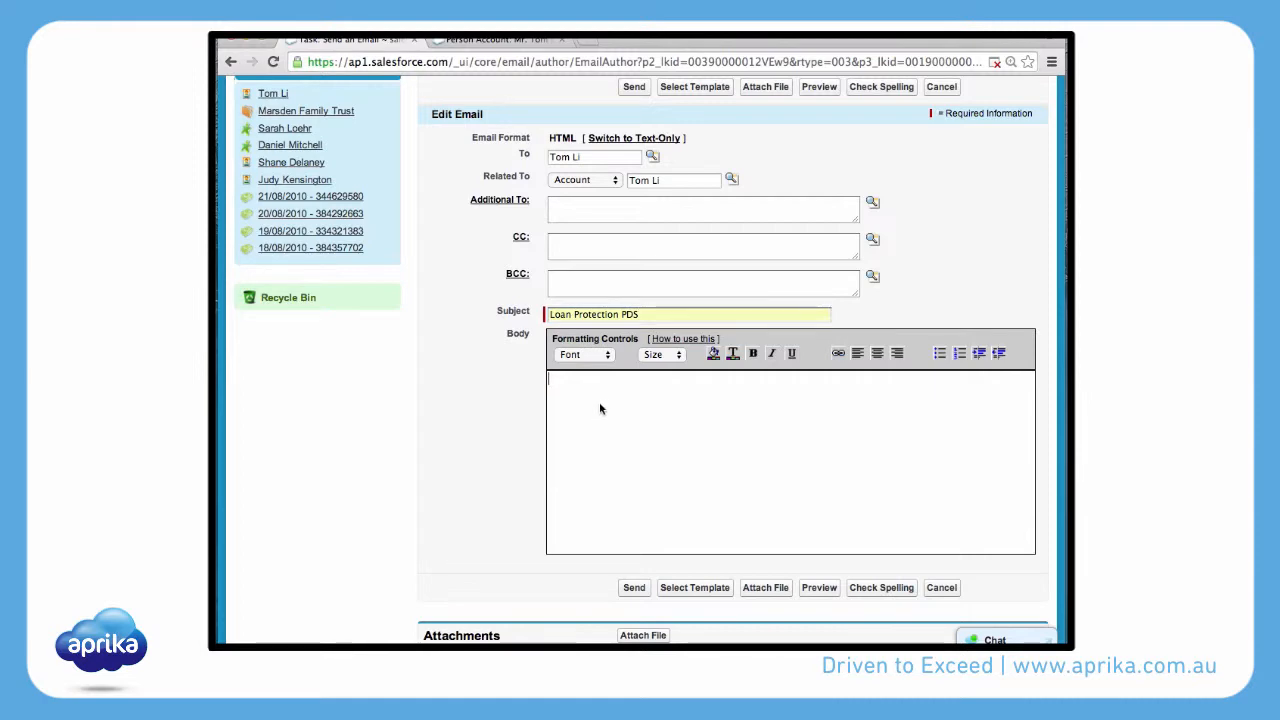
text(Hi Tom As requested, please find attached the product disclosure statement for ANZ Loan Protection. If you have any questions about this we can discuss during our meeting tomorrow. Best wishes Frank)
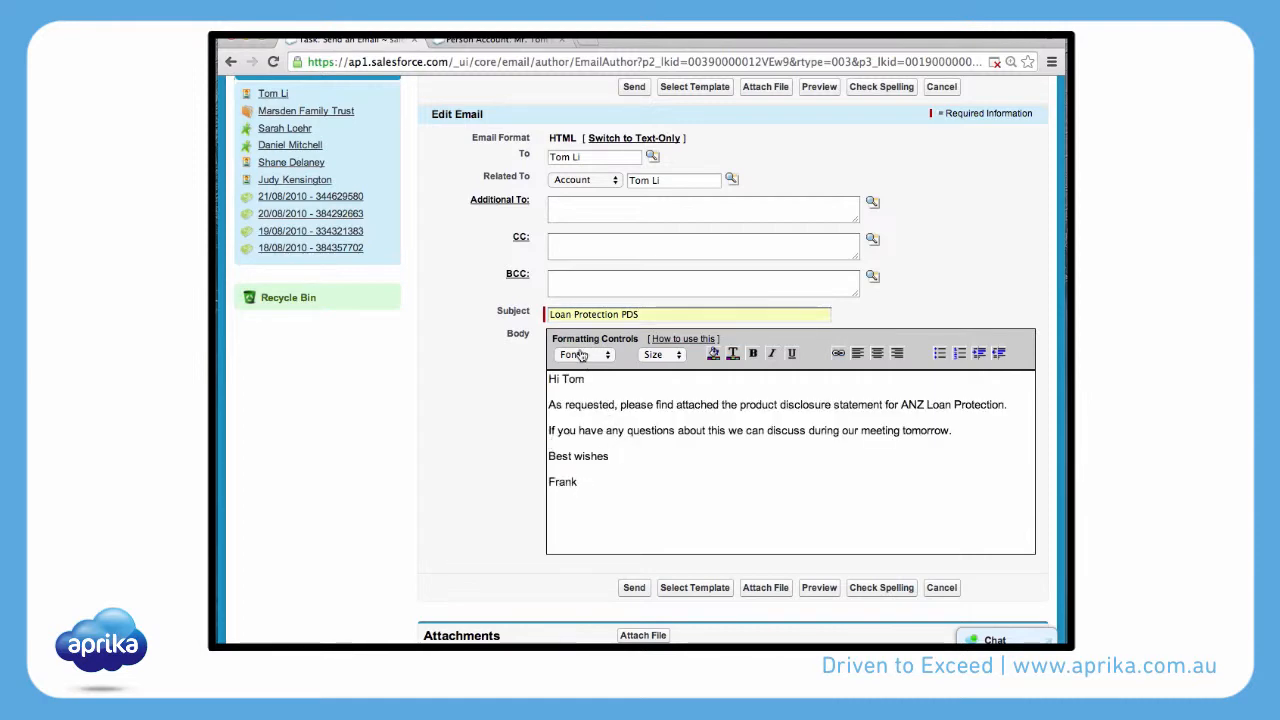
Switch the email format to text-only and back to HTML.
scroll(580, 356, up, 3)
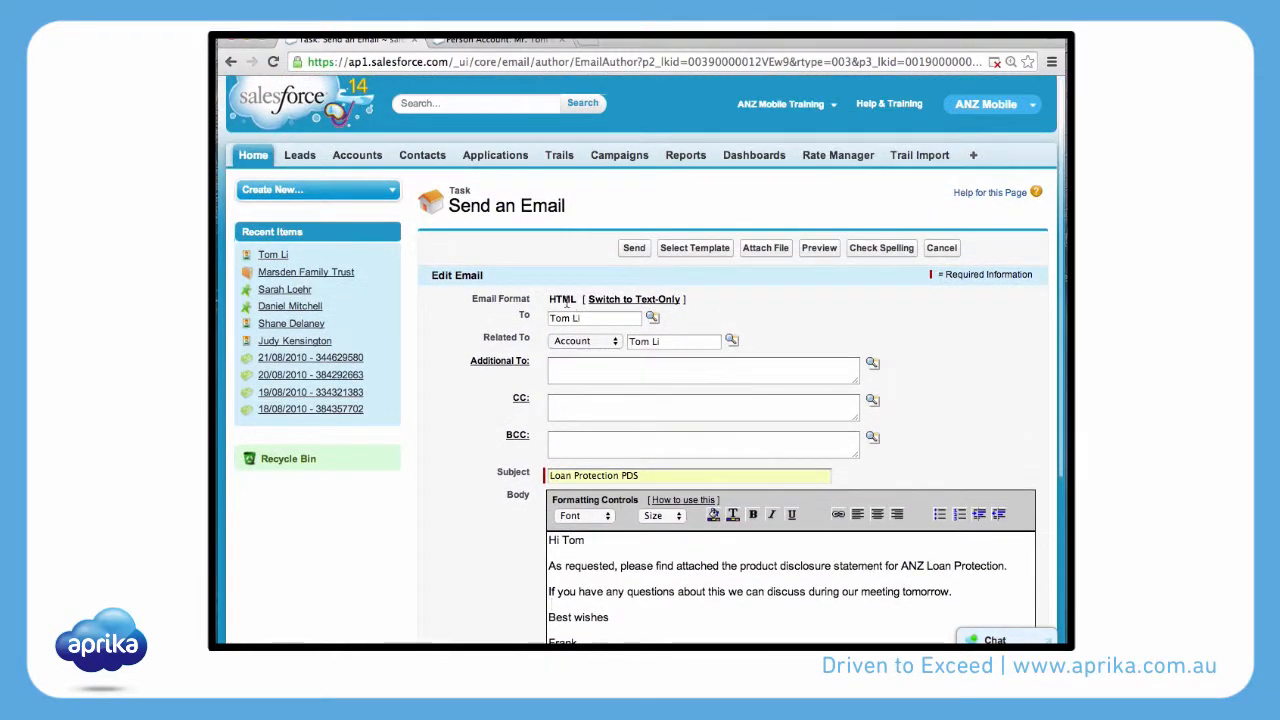
drag(574, 299, 547, 299)
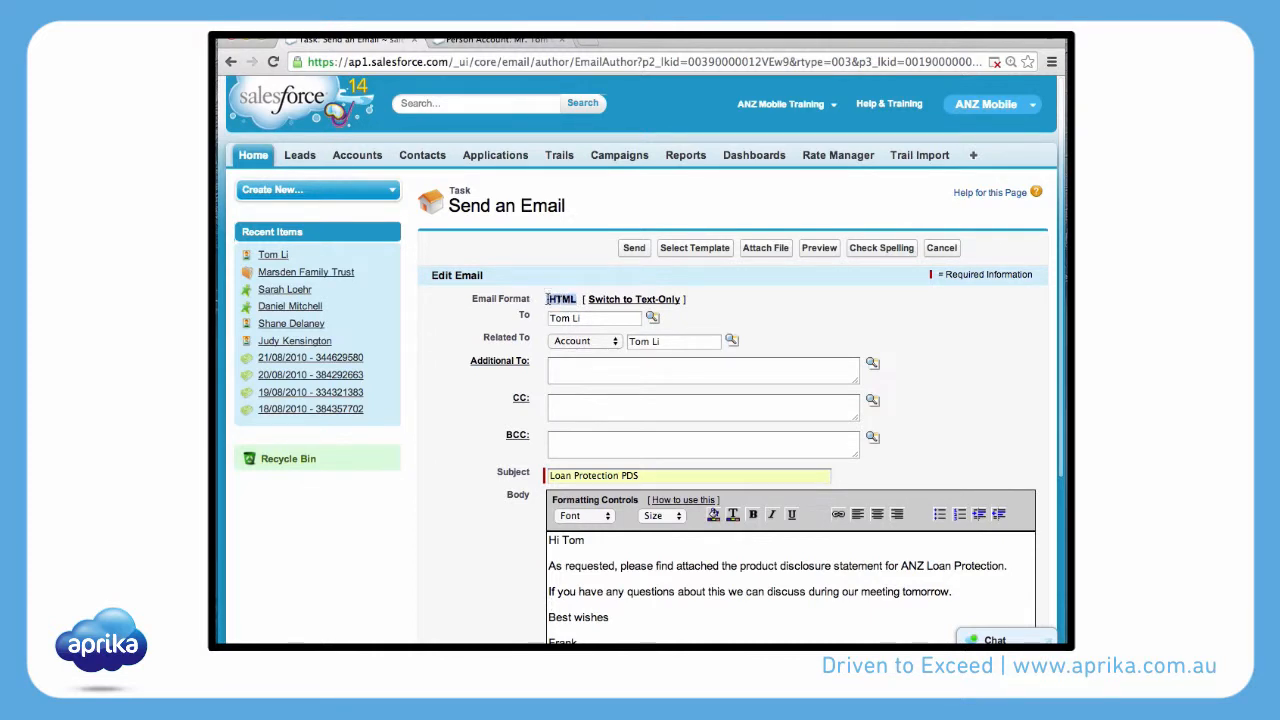
click(595, 299)
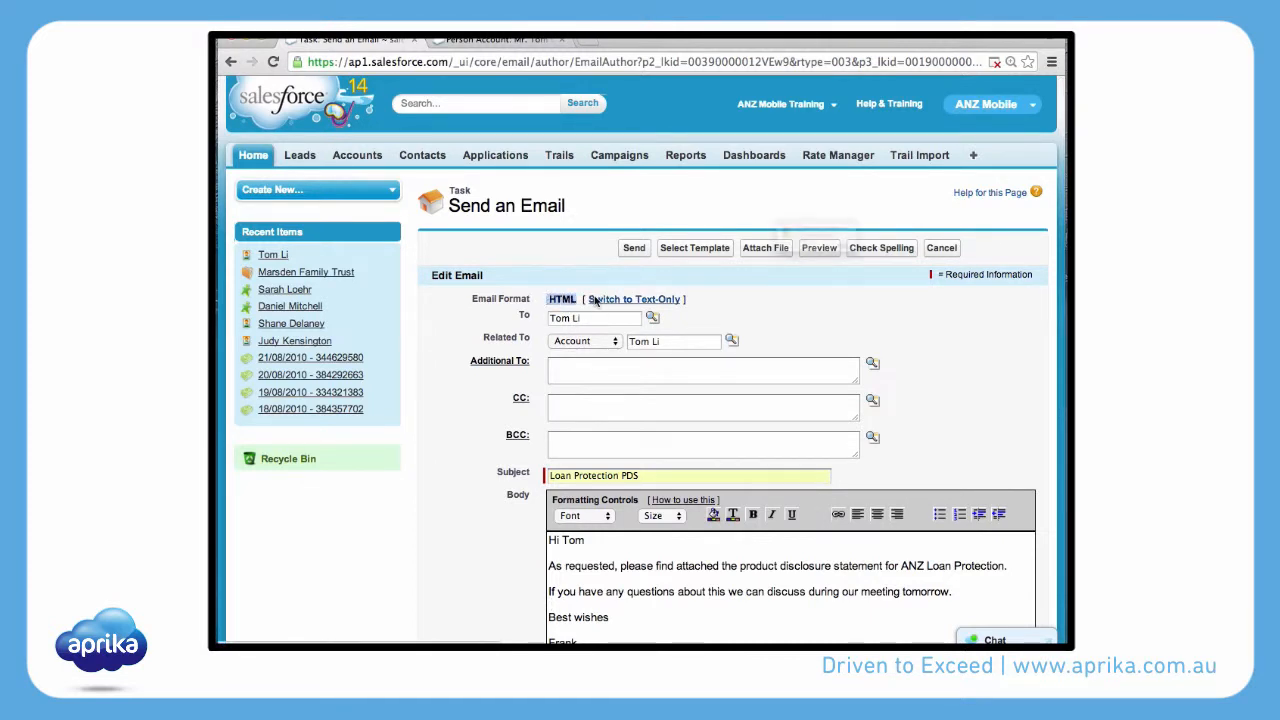
key(Return)
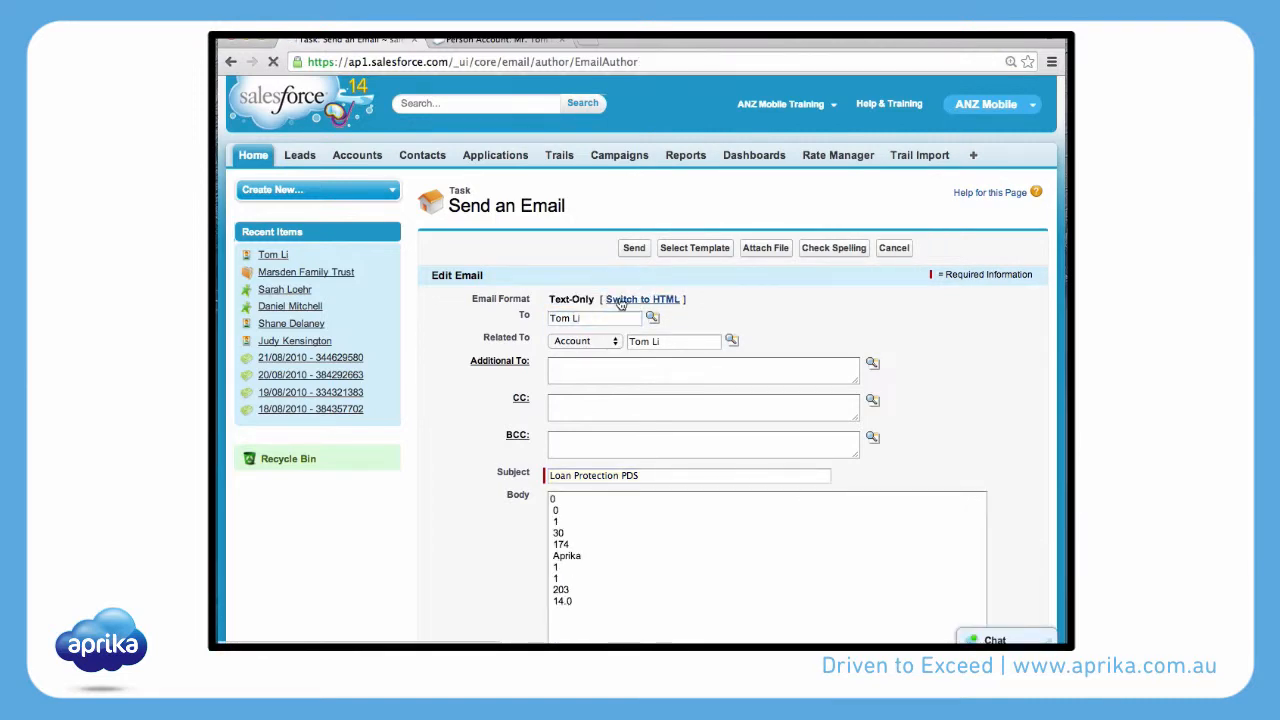
click(621, 301)
Try to replace the garbled email body with the ANZ Loan Protection disclosure statement message and select the stray text below the signature.
scroll(590, 360, down, 5)
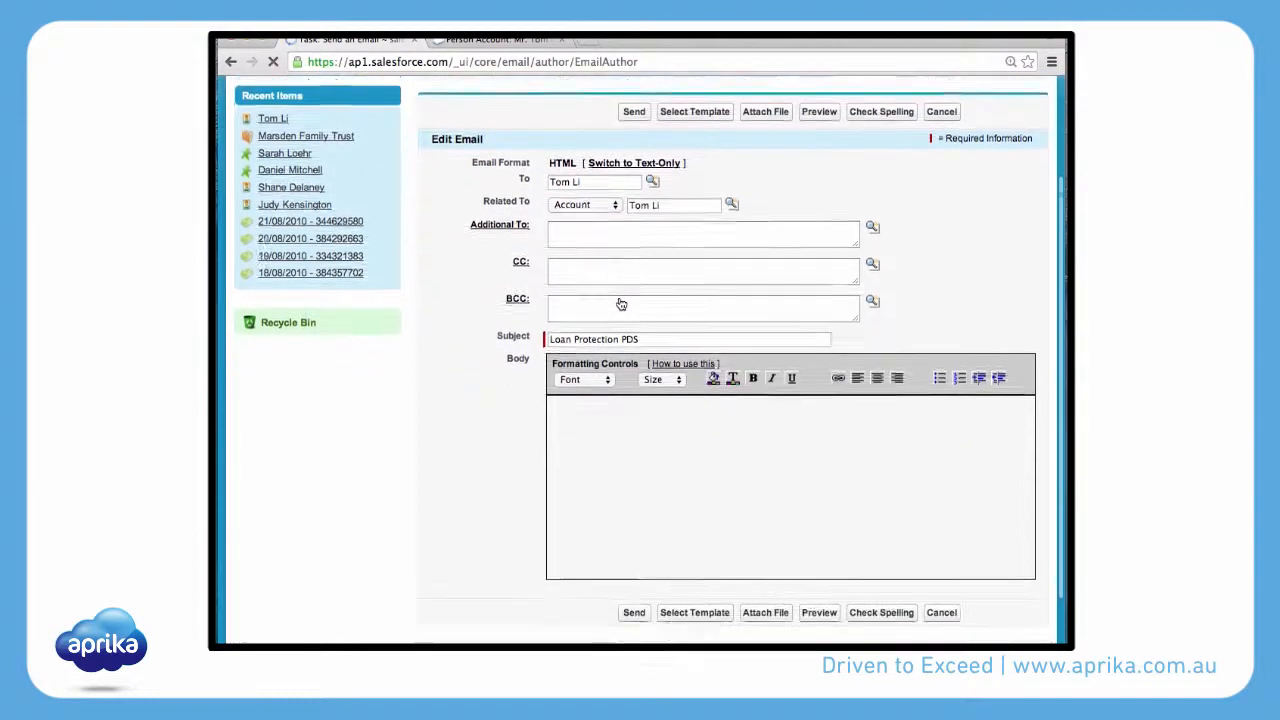
drag(597, 523, 528, 374)
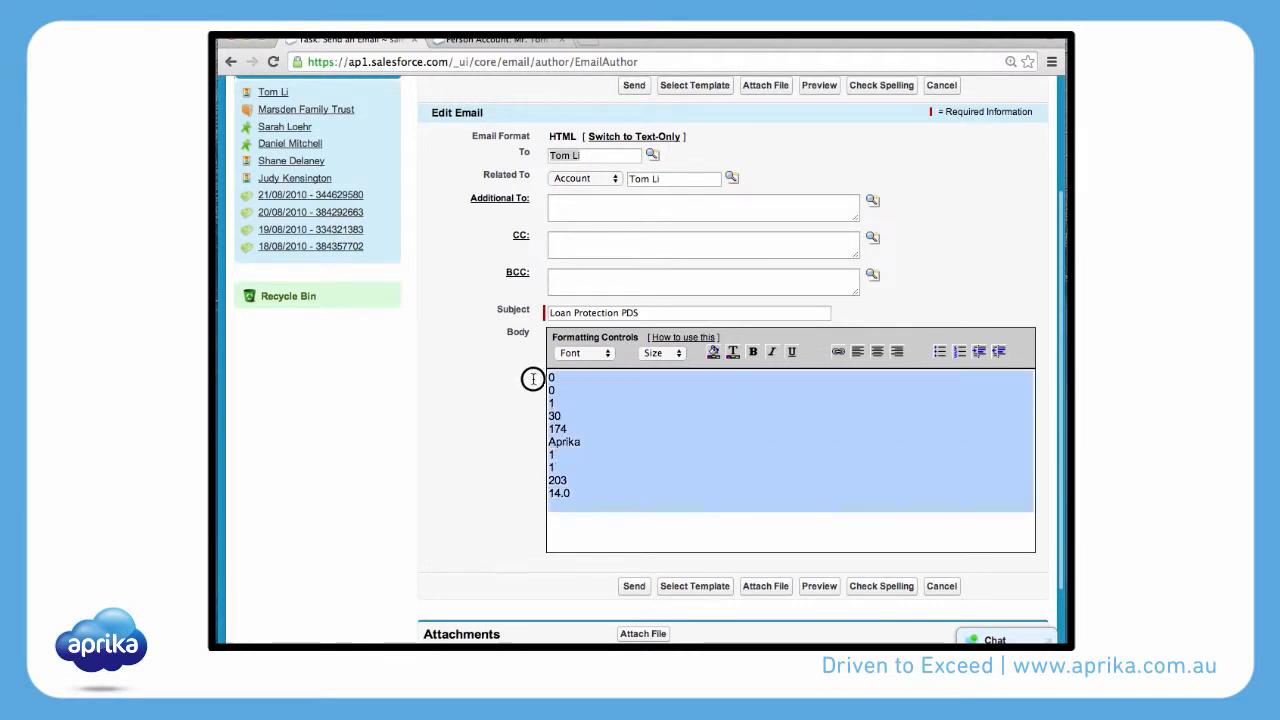
text(Hi Tom As requested, please find attached the product disclosure statement for ANZ Loan Protection. If you have any questions about this we can discuss during our meeting tomorrow. Best wishes Frank)
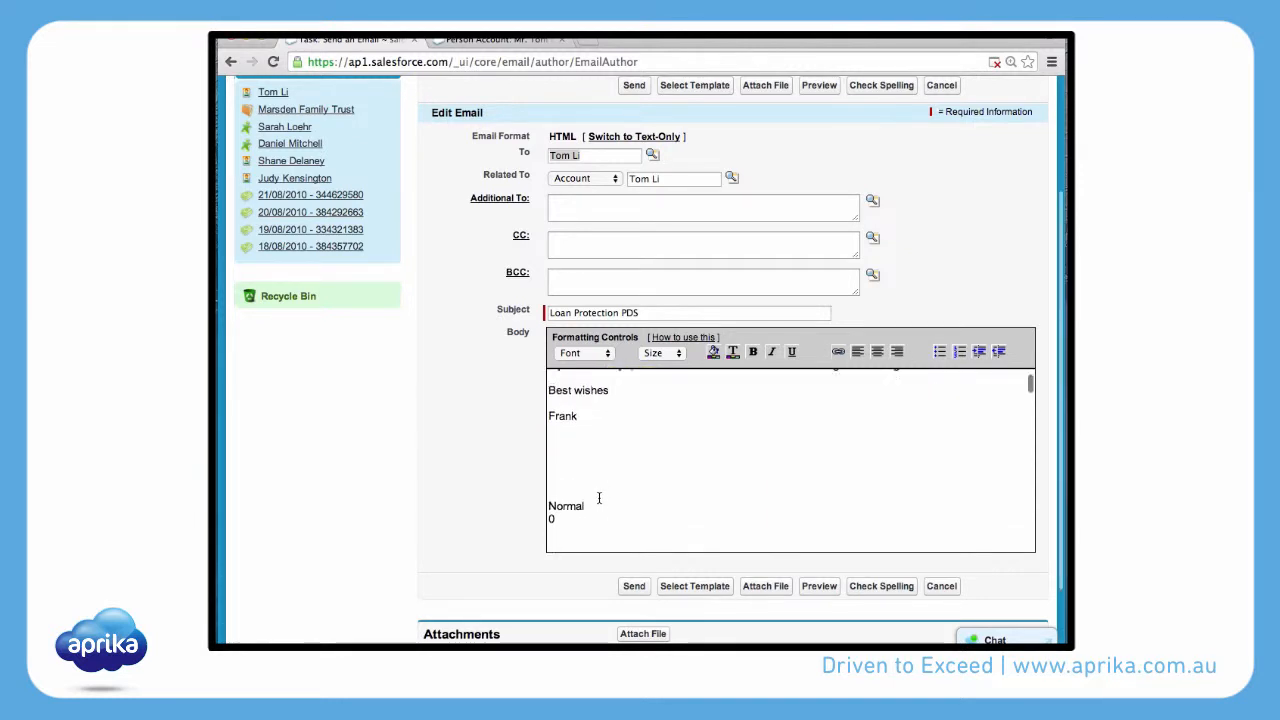
drag(567, 472, 593, 609)
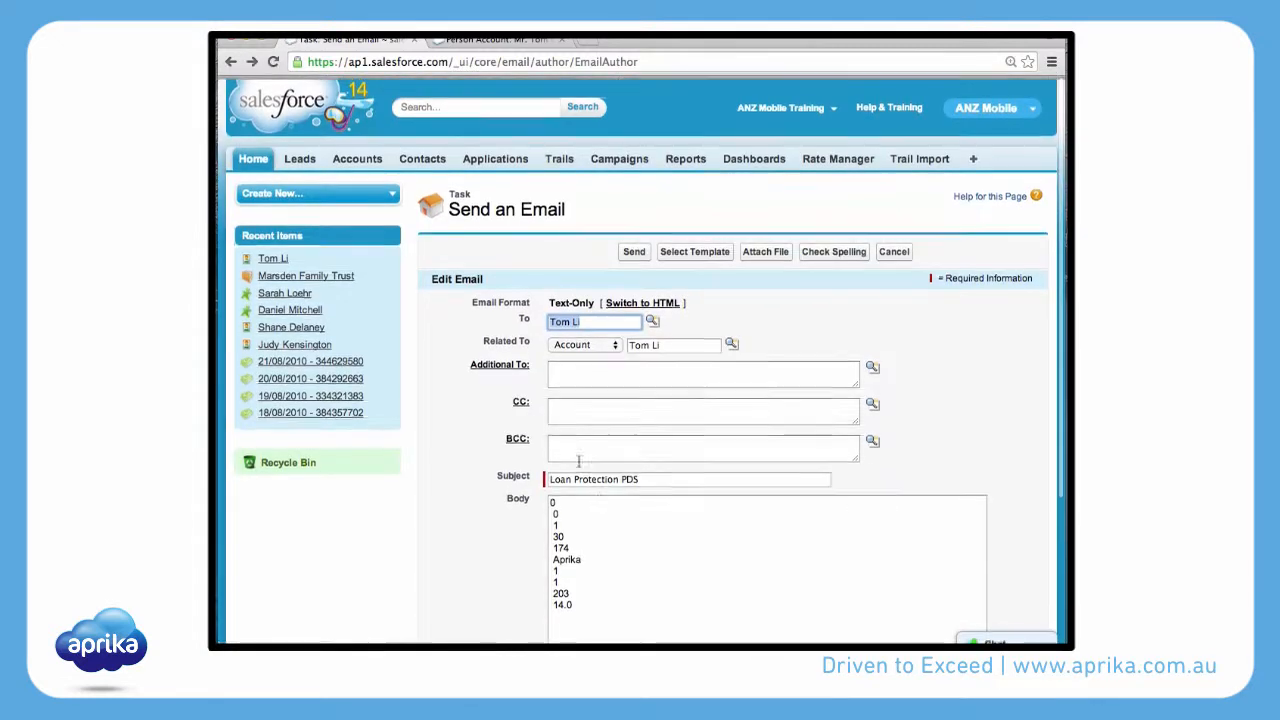
Delete the stray text above the greeting in the text-only email body, keeping the ANZ Loan Protection message.
drag(549, 502, 571, 645)
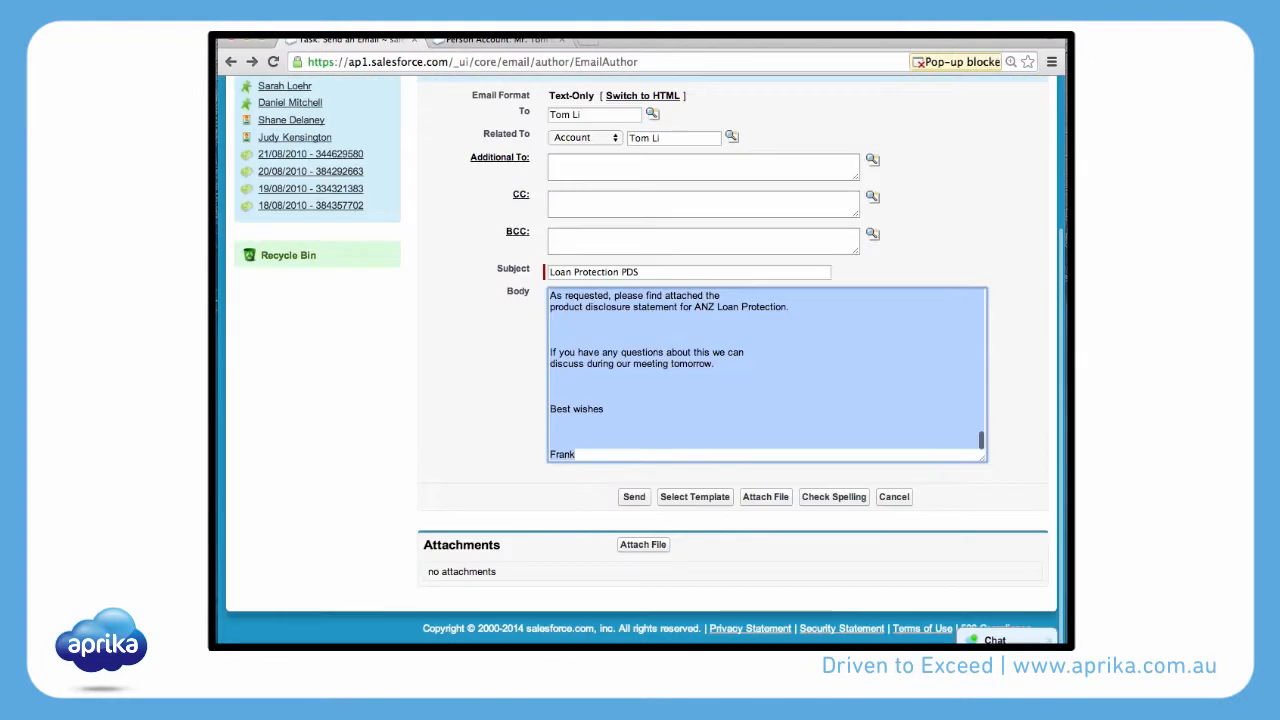
scroll(605, 441, up, 4)
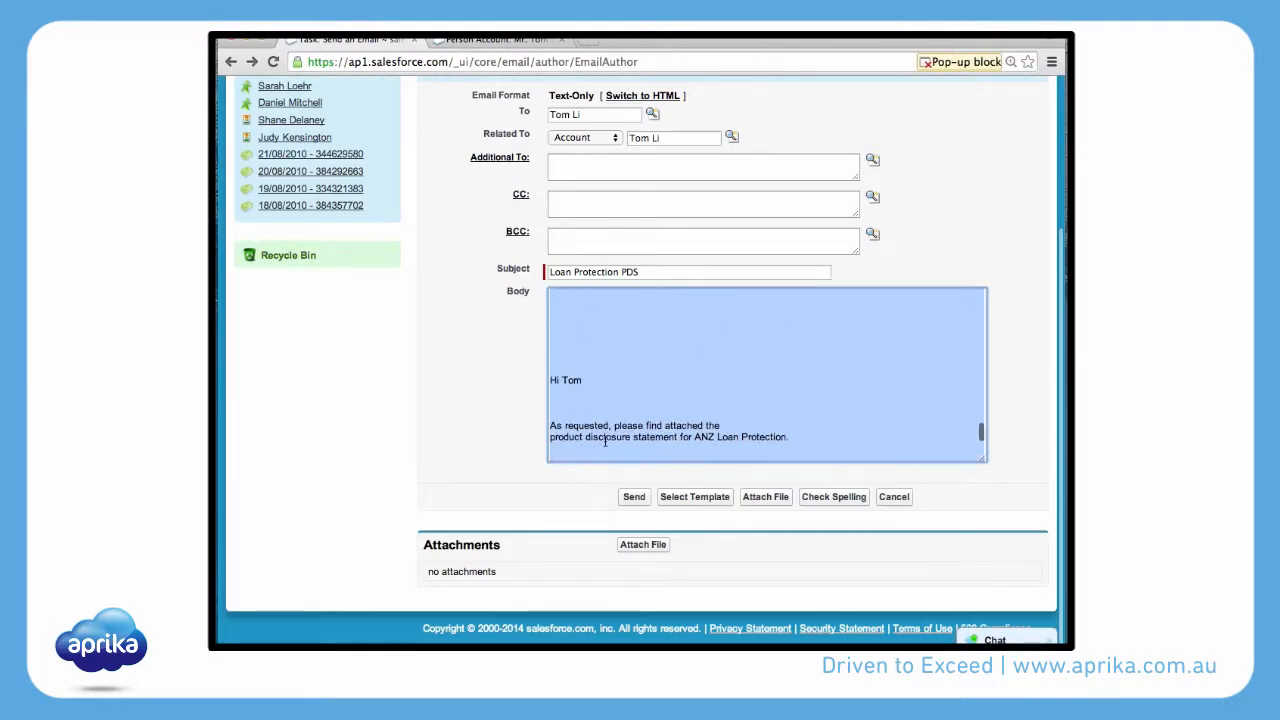
click(551, 433)
drag(551, 433, 538, 204)
key(BackSpace)
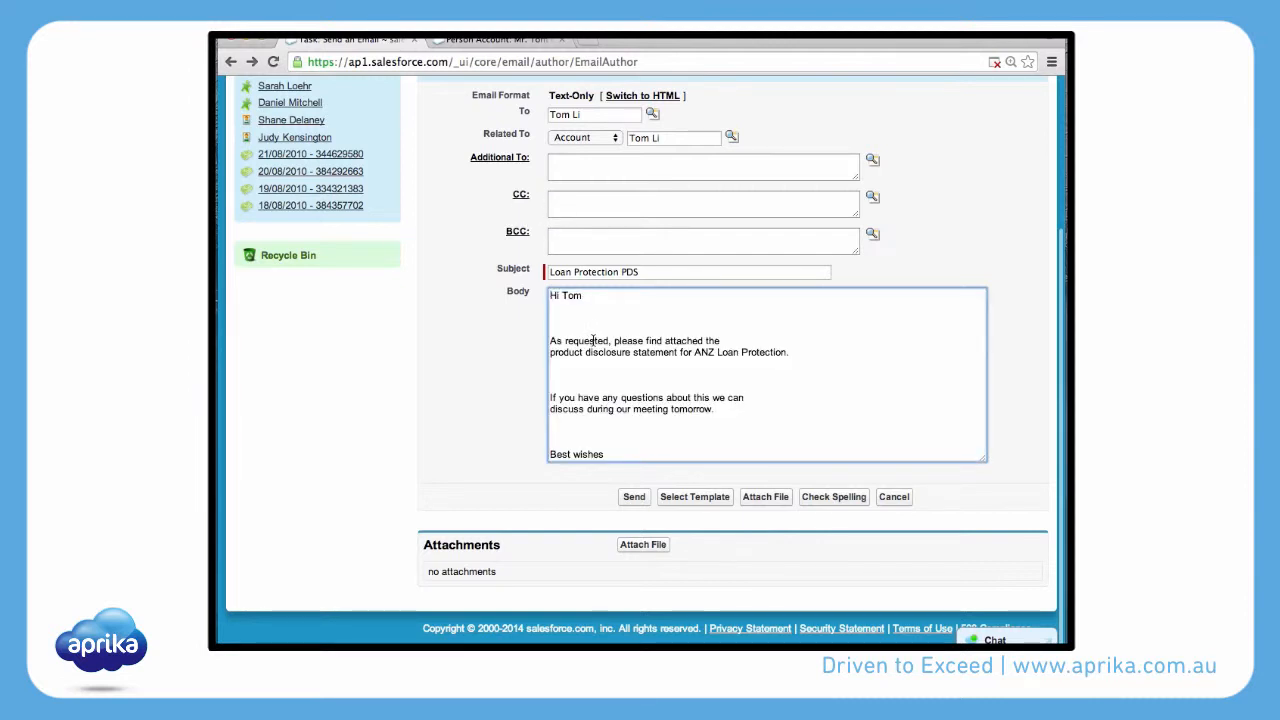
scroll(593, 341, down, 1)
click(508, 364)
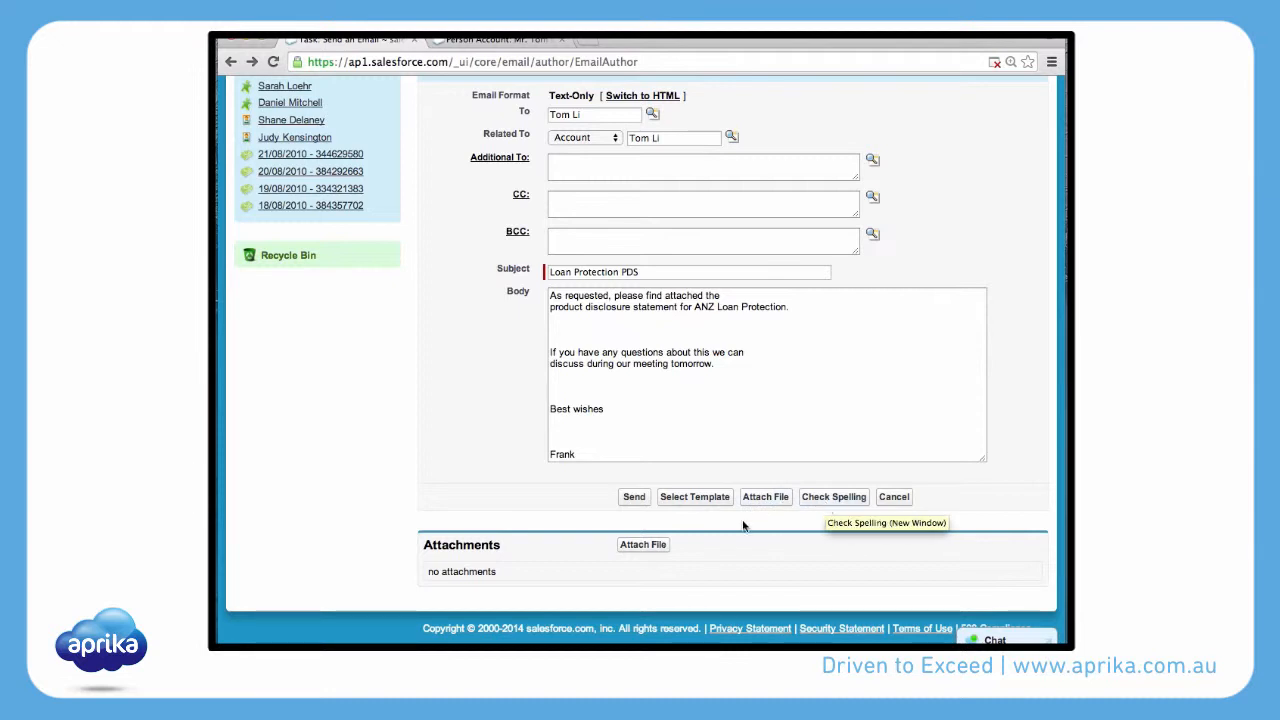
Attach the file ANZ Loan Protection PDS.pdf from the computer's Desktop to the email.
click(640, 546)
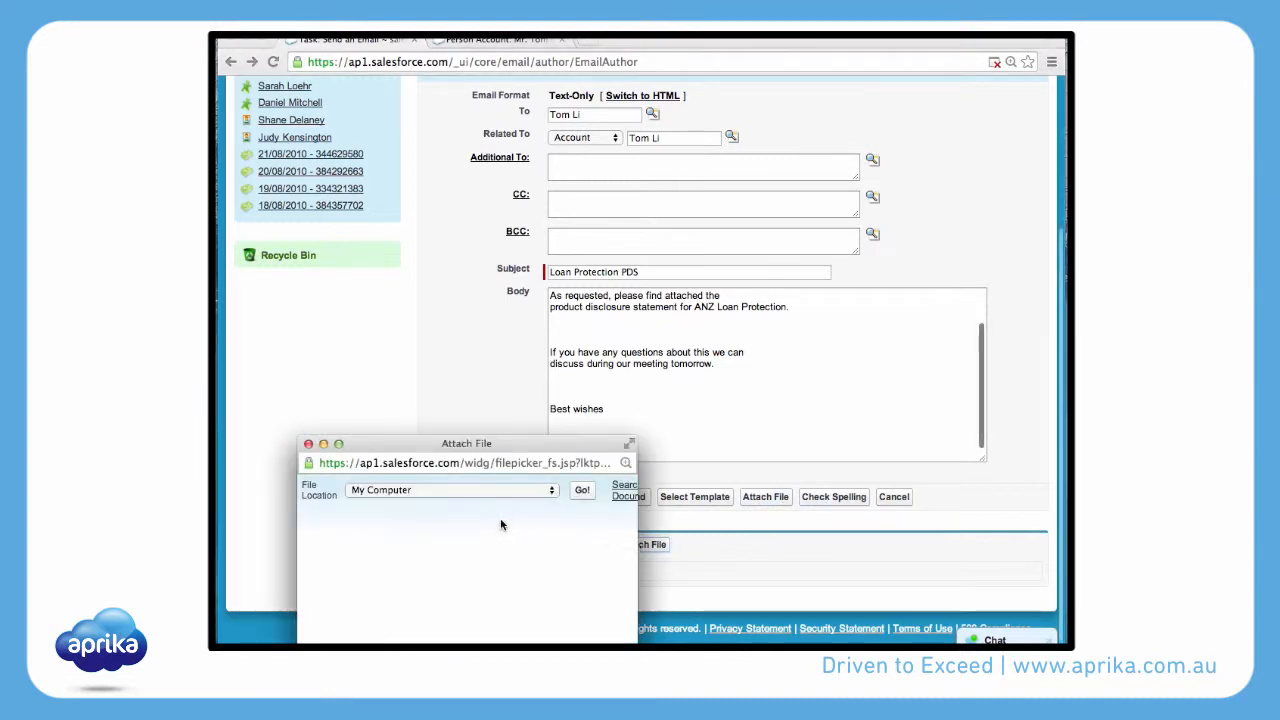
click(432, 366)
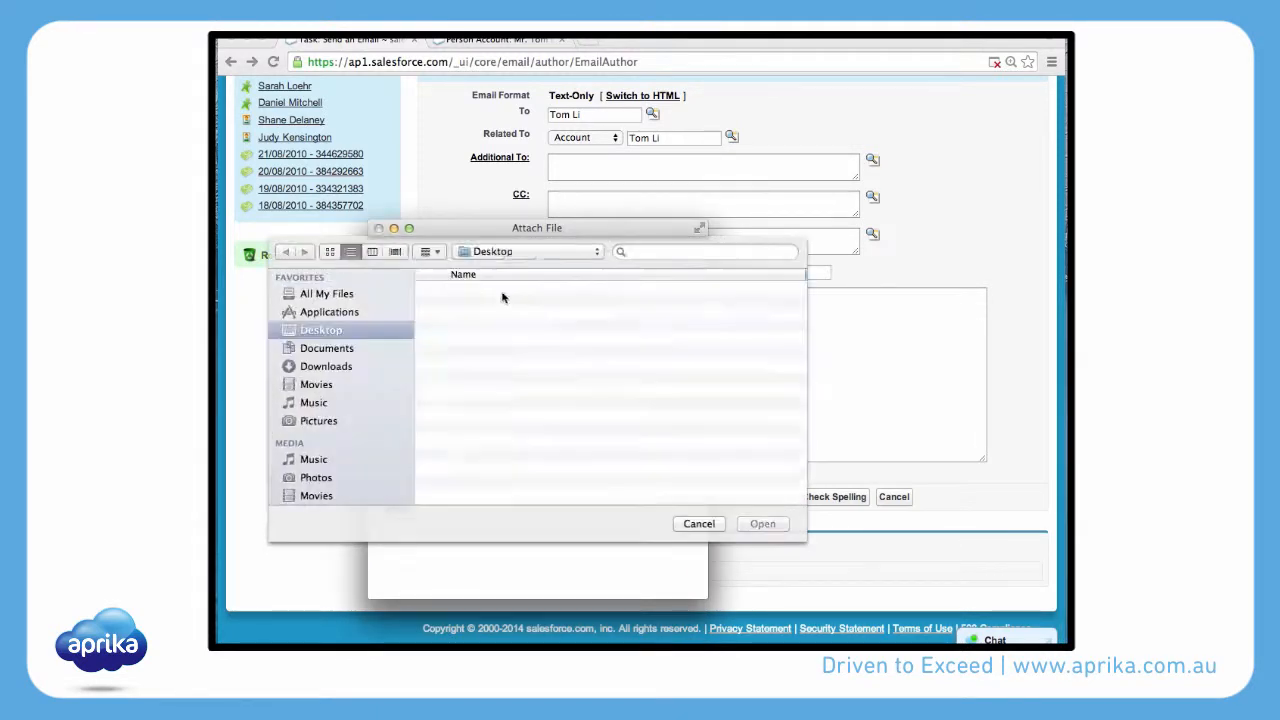
click(508, 290)
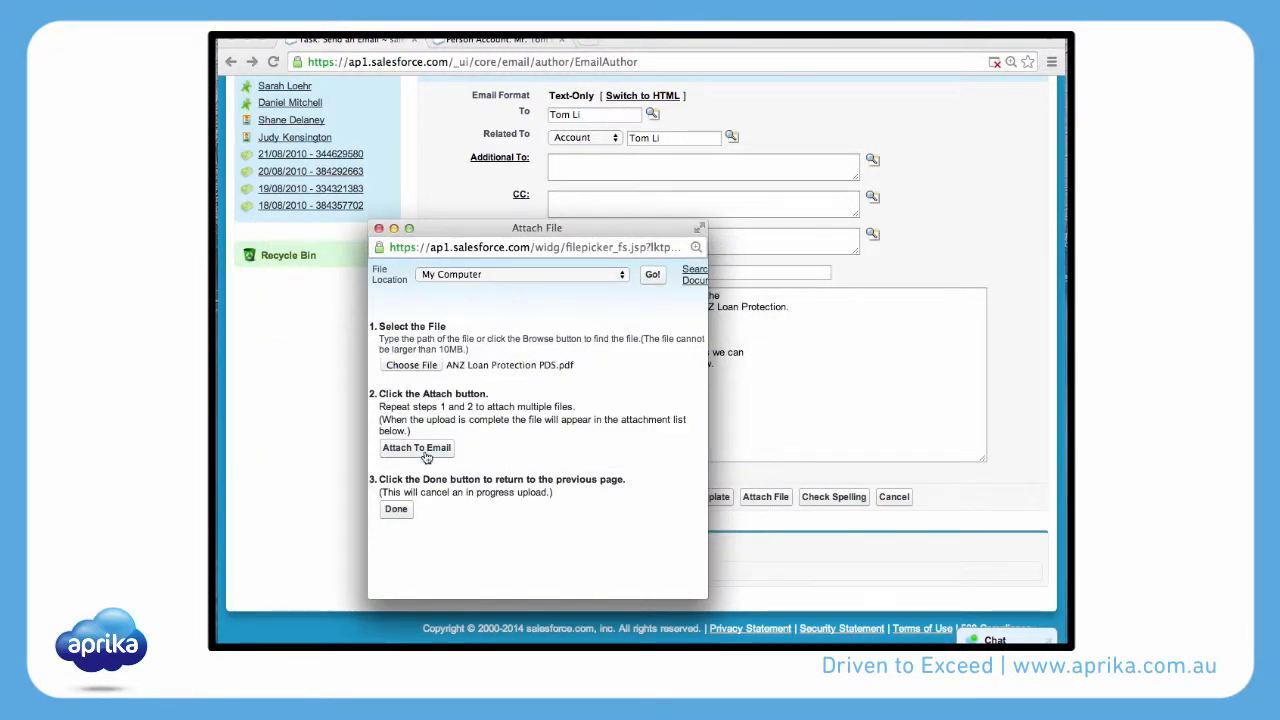
click(424, 453)
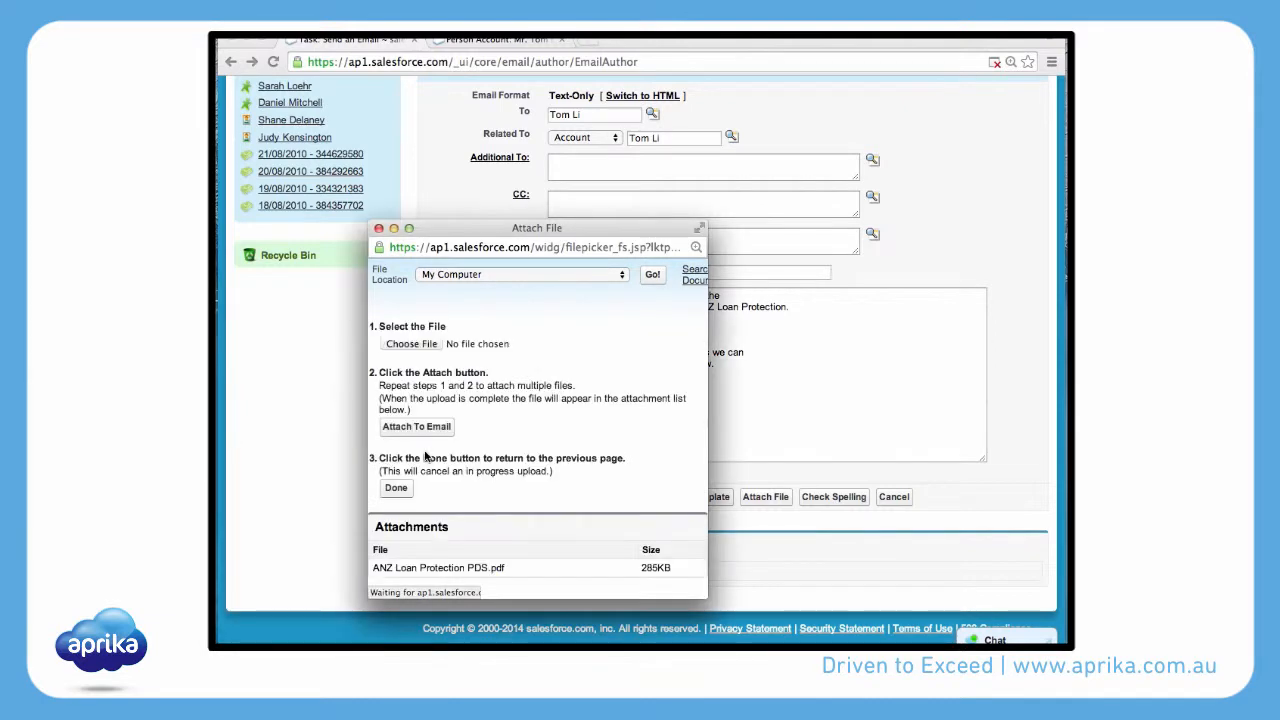
click(394, 492)
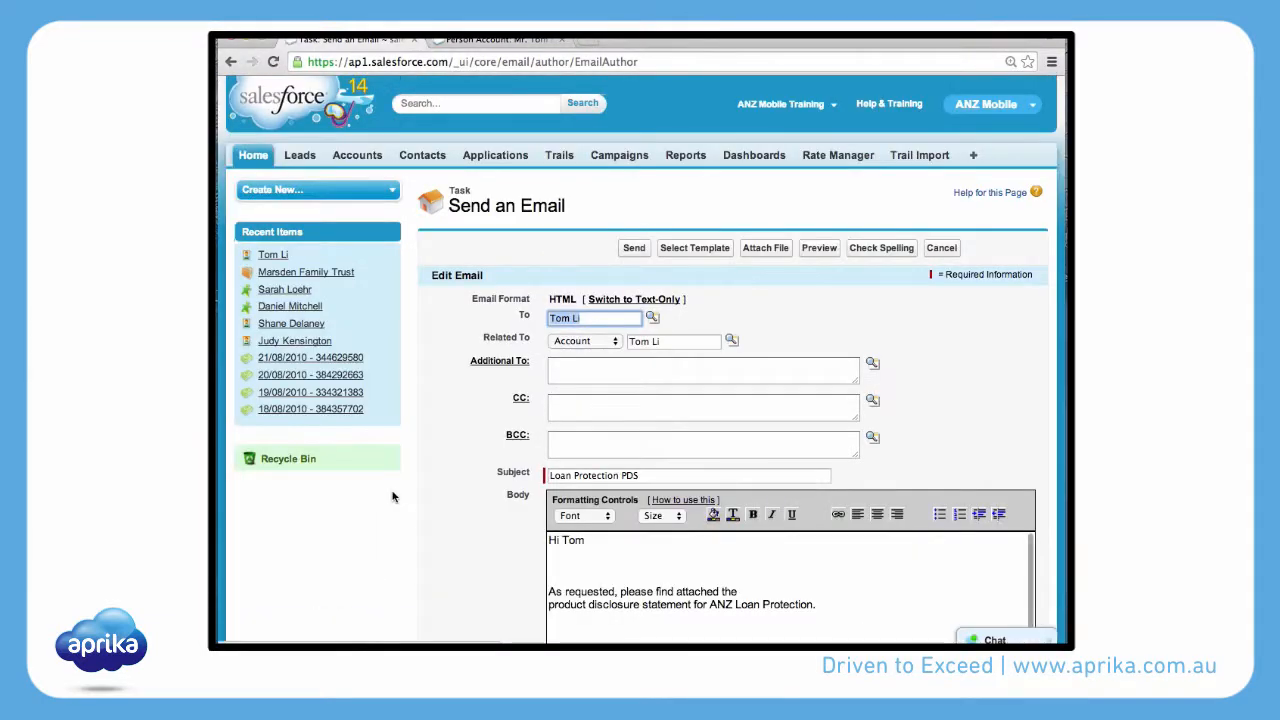
Preview the HTML email to check its message text, and close the preview.
scroll(400, 490, down, 5)
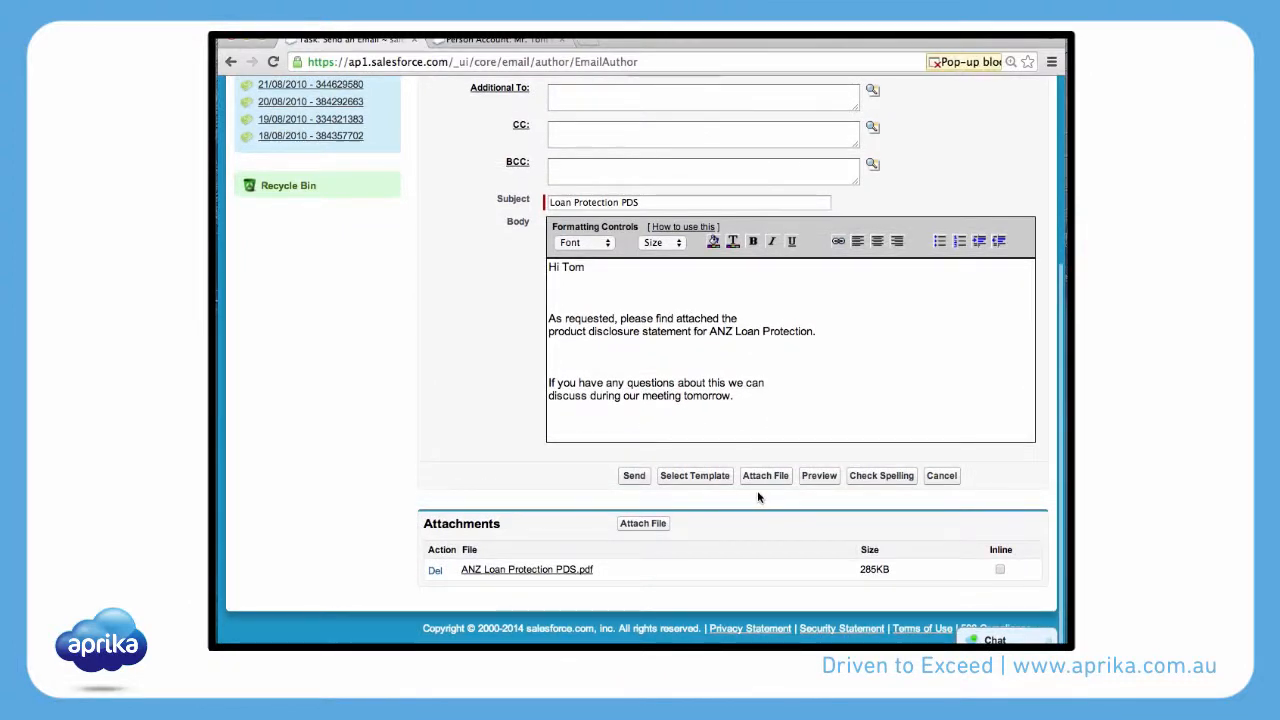
click(819, 477)
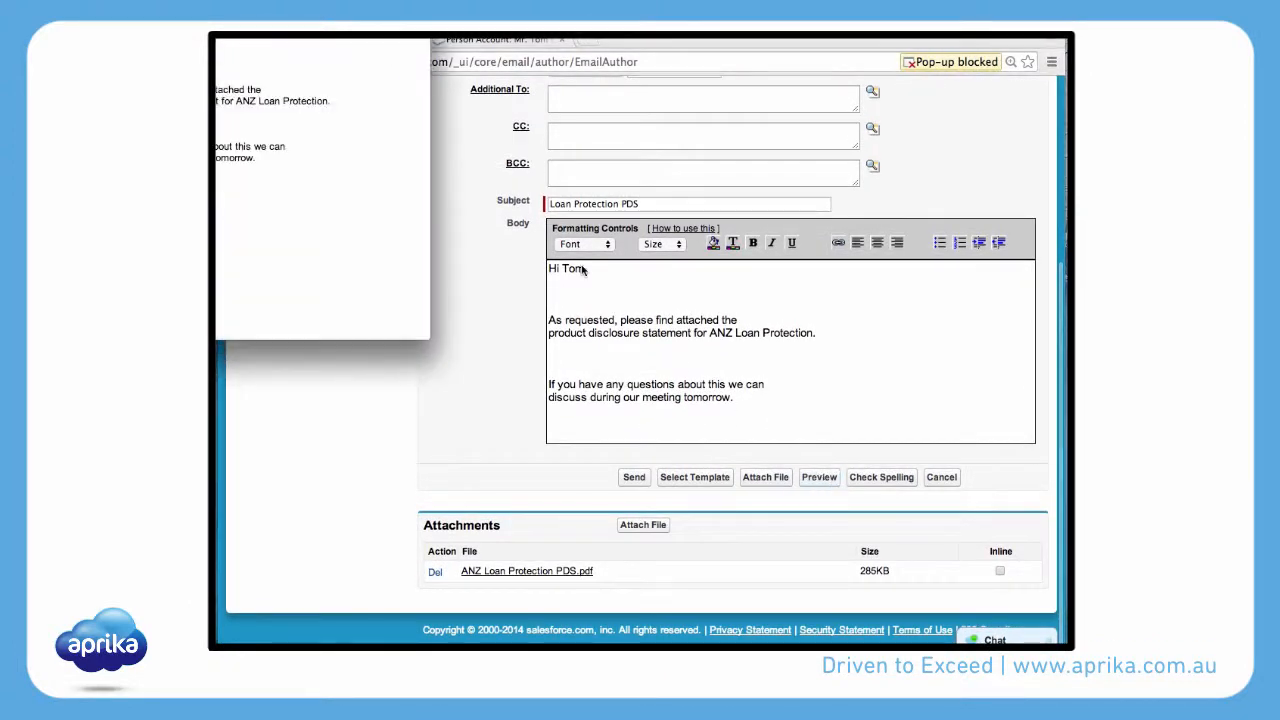
drag(340, 42, 650, 80)
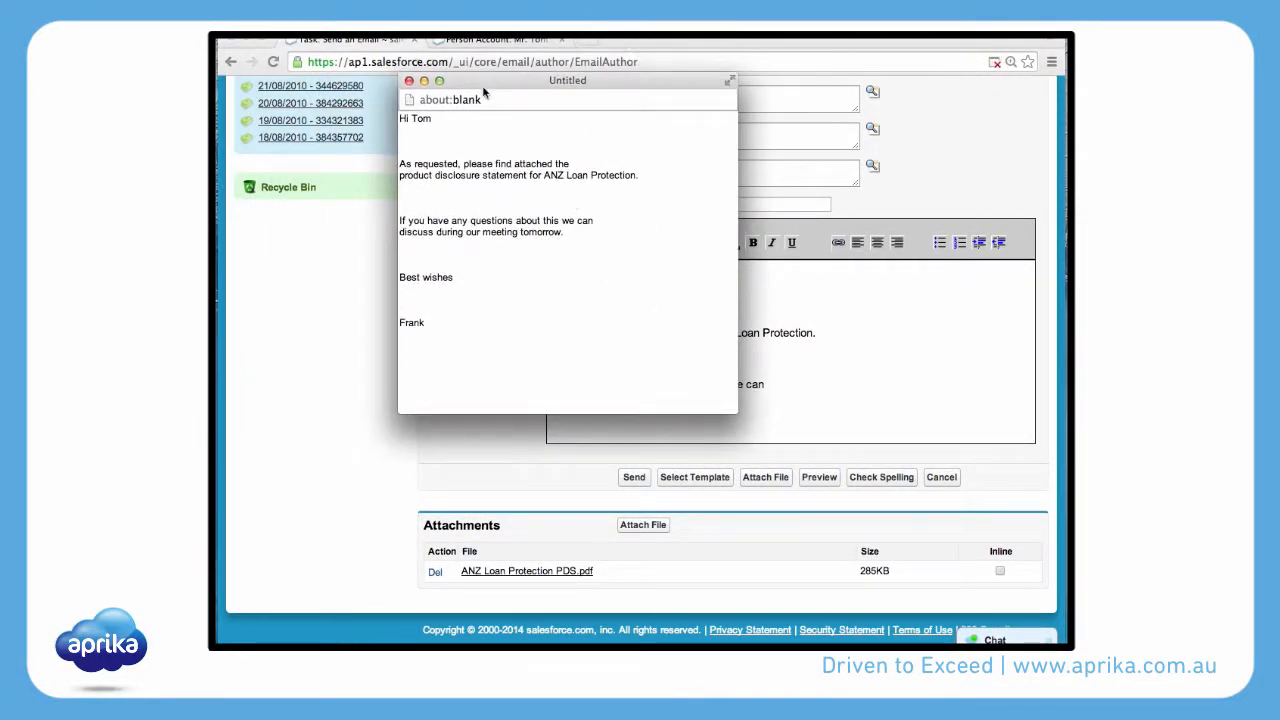
click(409, 81)
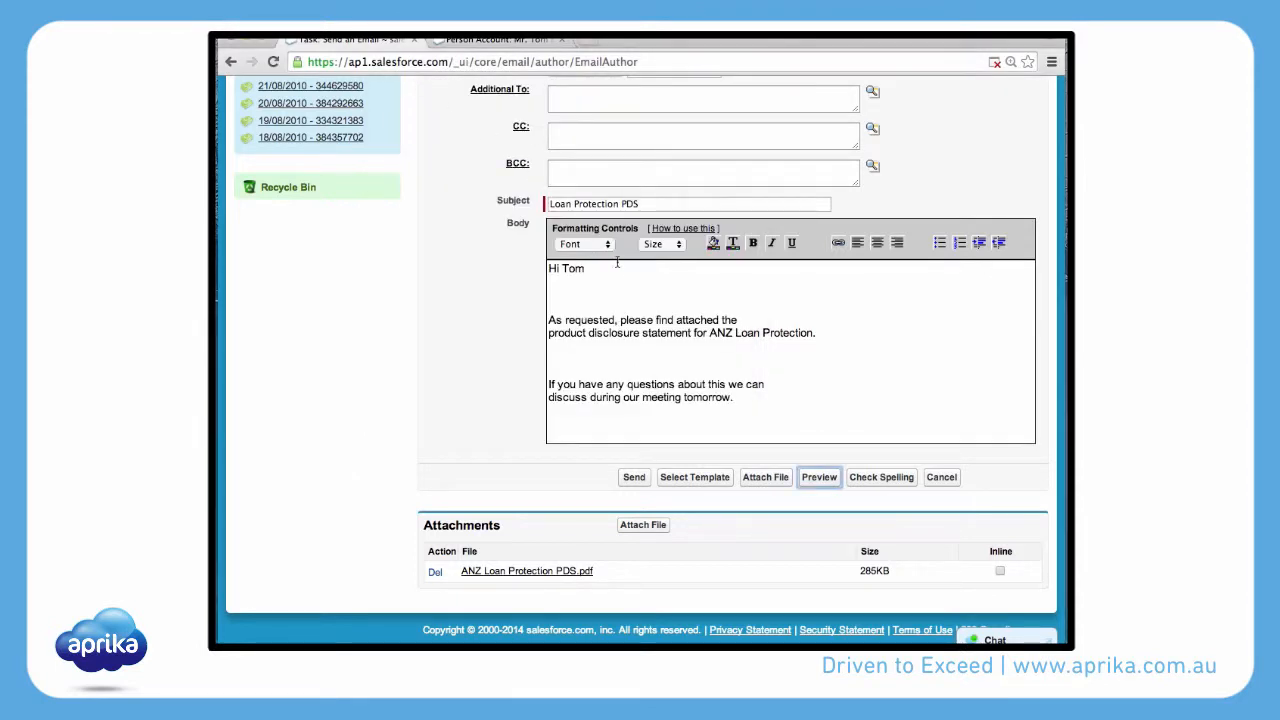
Check the email's fields and message, and send it to the client.
scroll(651, 368, up, 1)
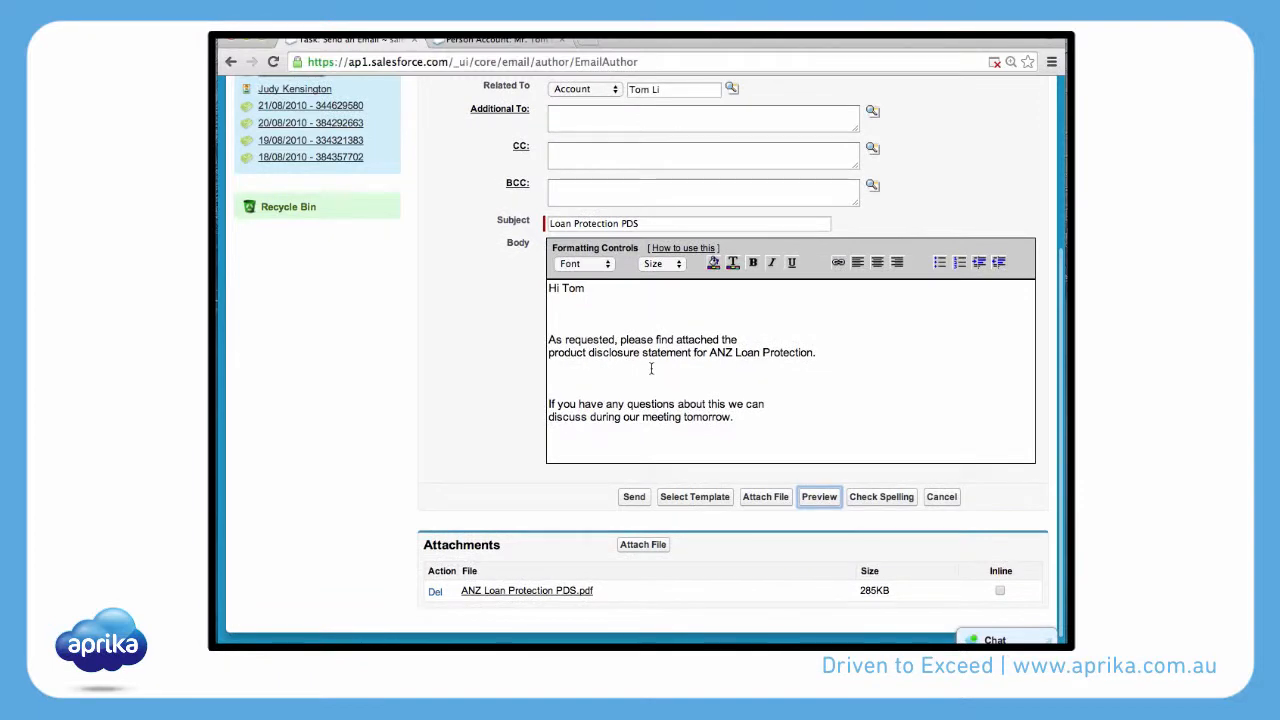
scroll(651, 368, up, 5)
scroll(651, 369, down, 5)
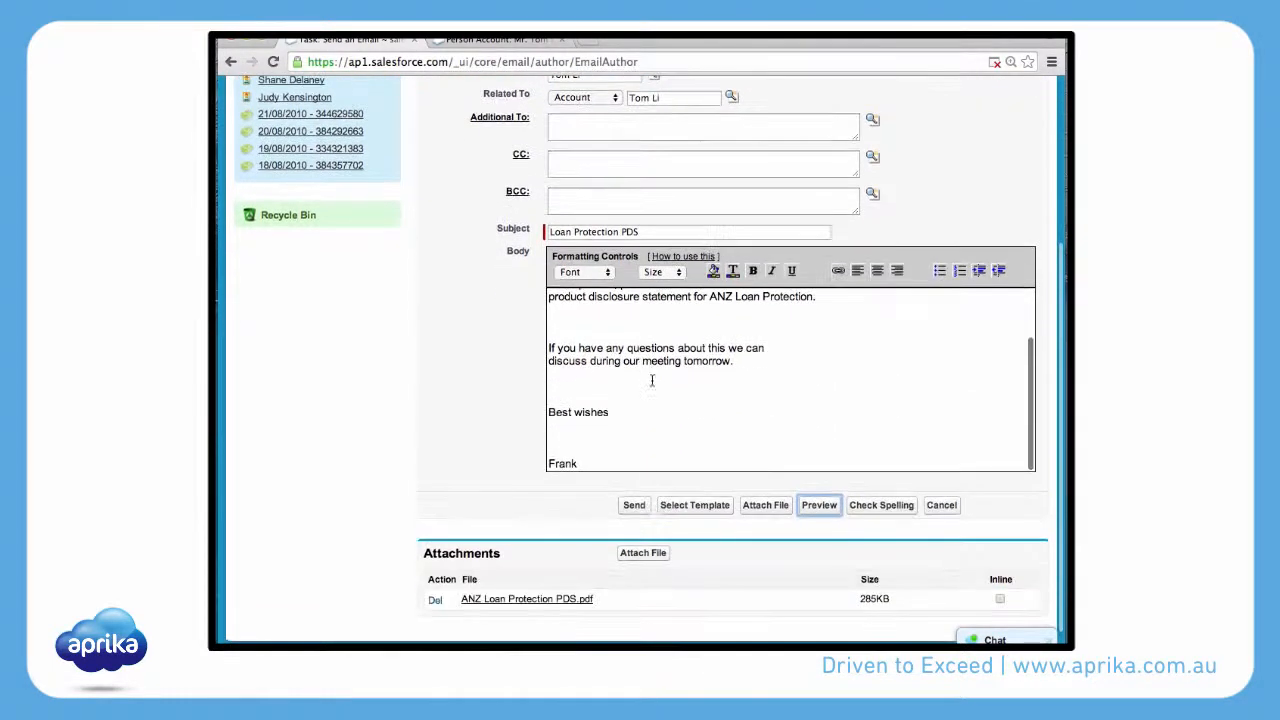
click(646, 510)
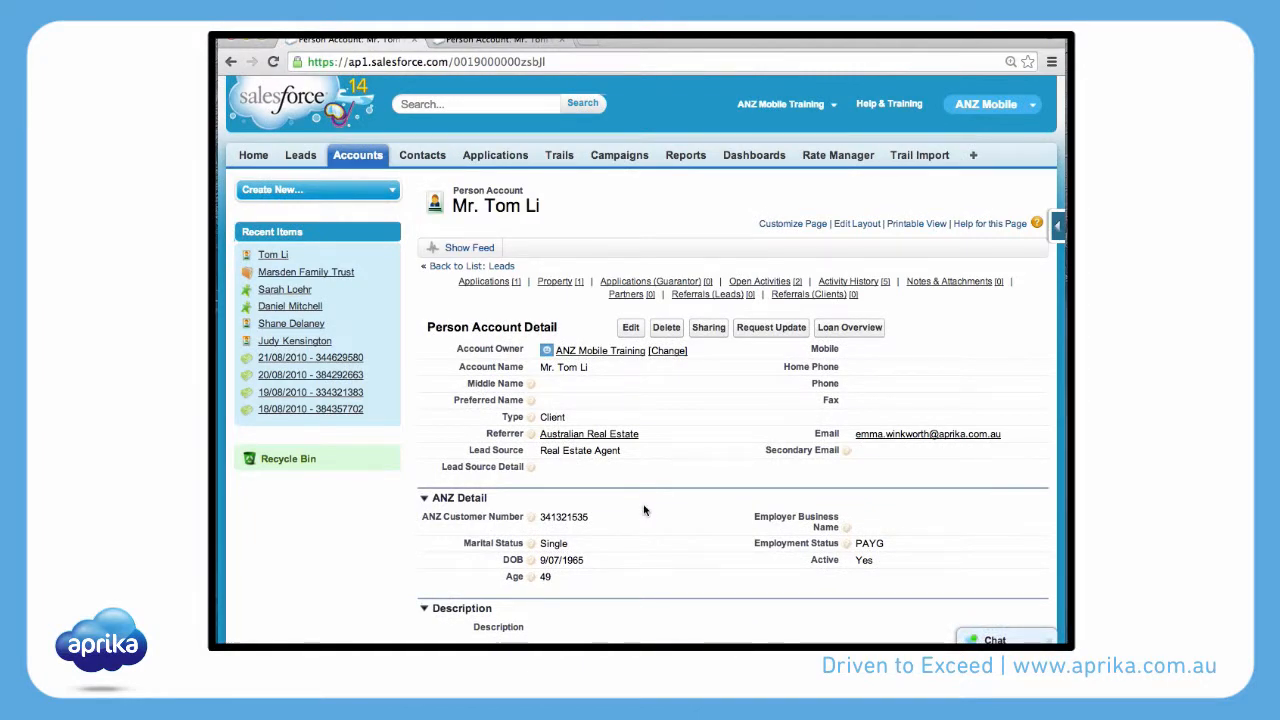
Review the Loan Protection PDS email record from the account's Activity History and return to the account.
scroll(643, 511, down, 3)
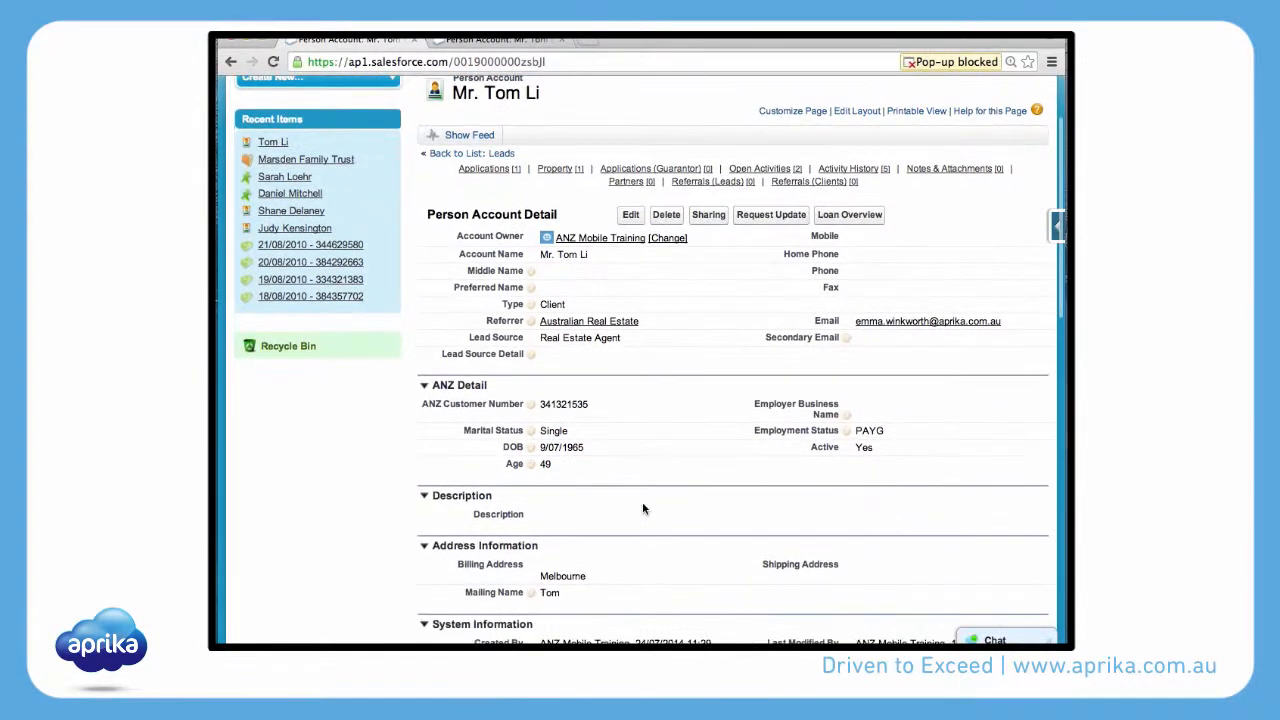
scroll(643, 510, down, 15)
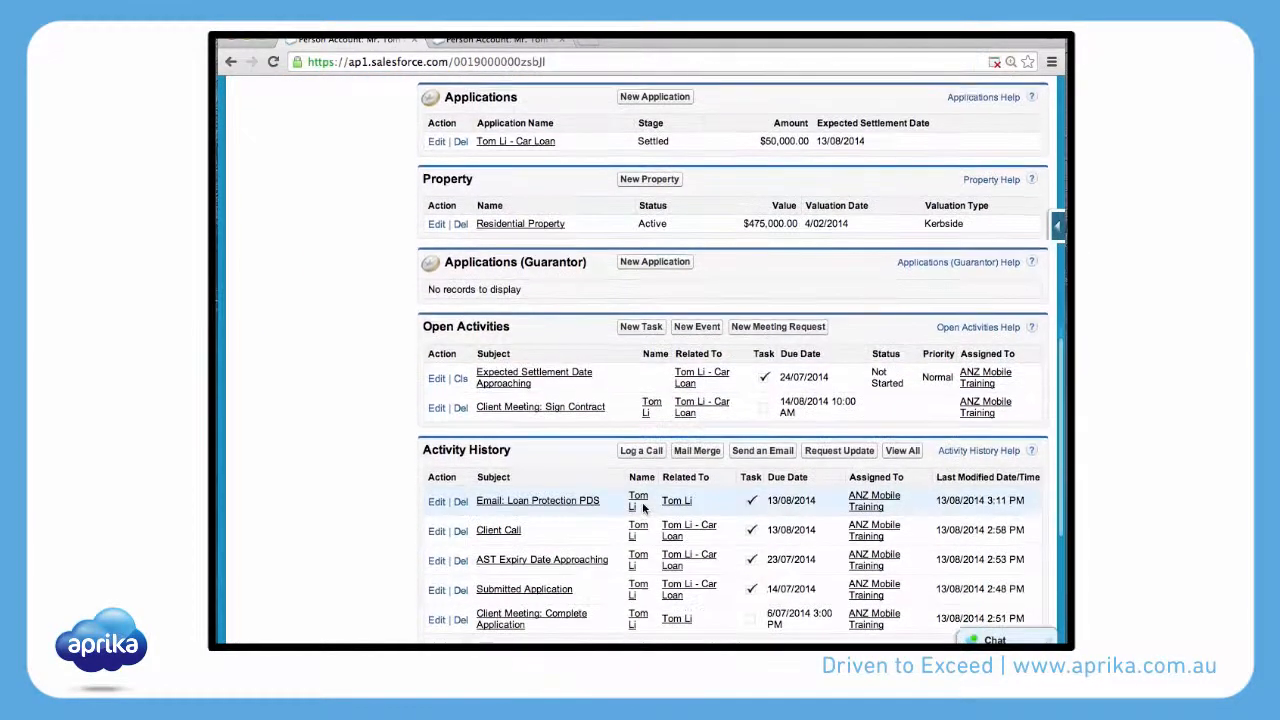
scroll(642, 502, down, 2)
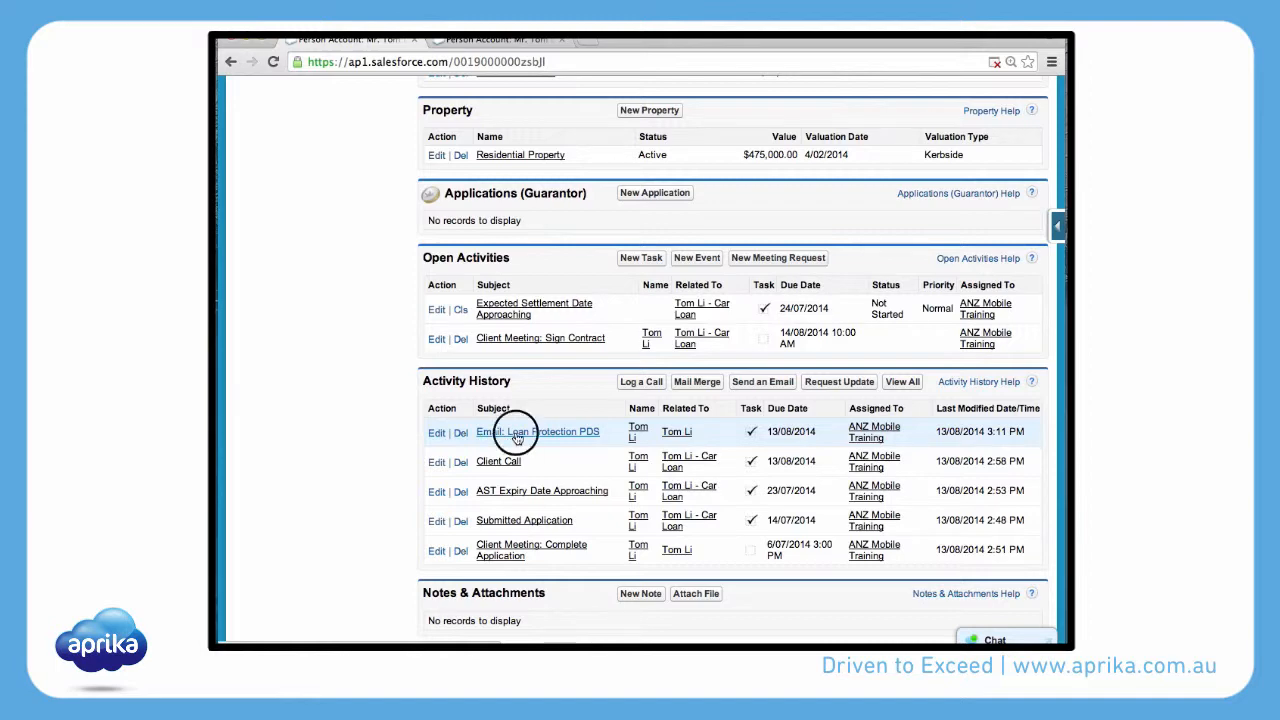
scroll(517, 438, down, 3)
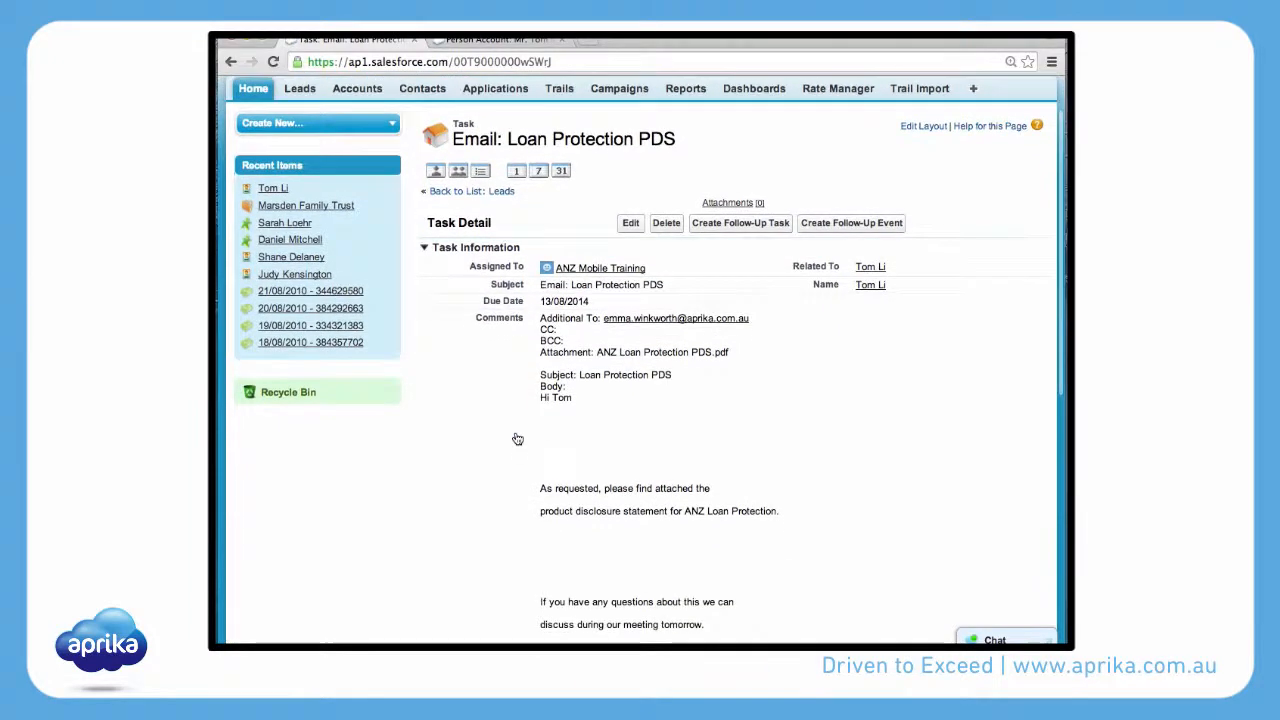
scroll(517, 438, down, 7)
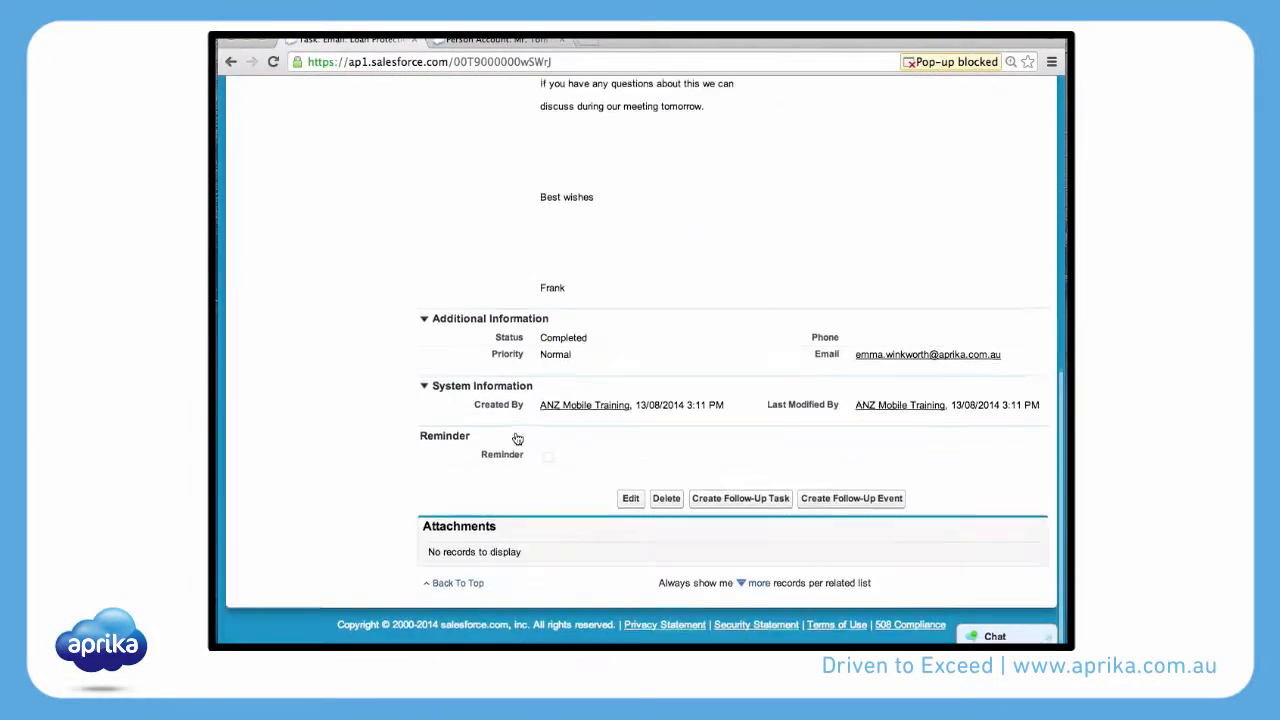
scroll(517, 438, up, 10)
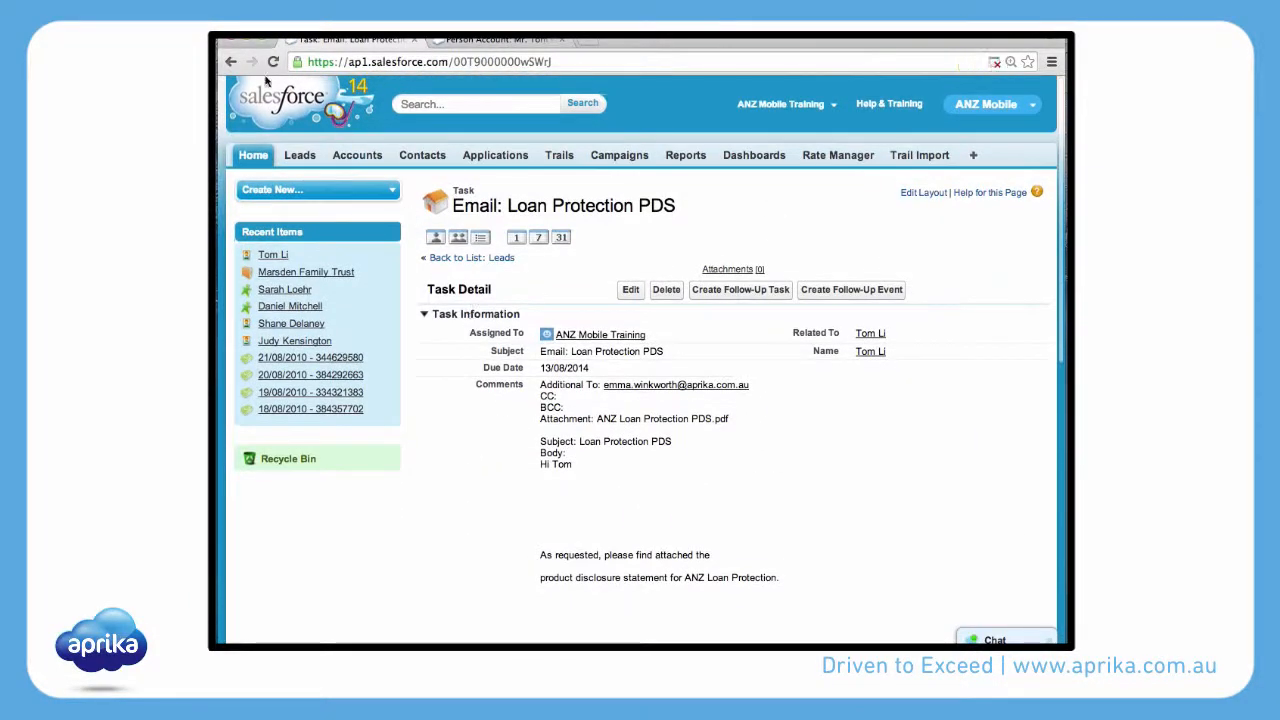
click(232, 63)
Edit the person account page layout to add the HTML Email Status related list below Activity History.
scroll(461, 228, down, 5)
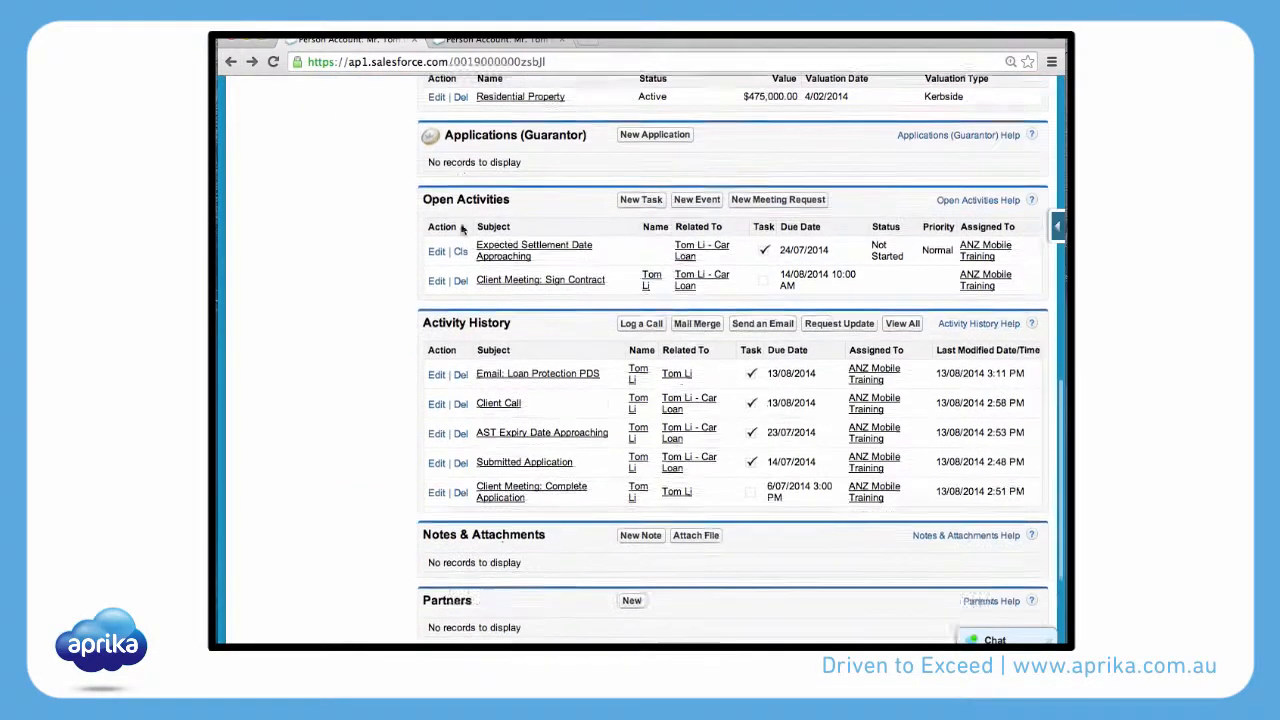
scroll(461, 228, up, 8)
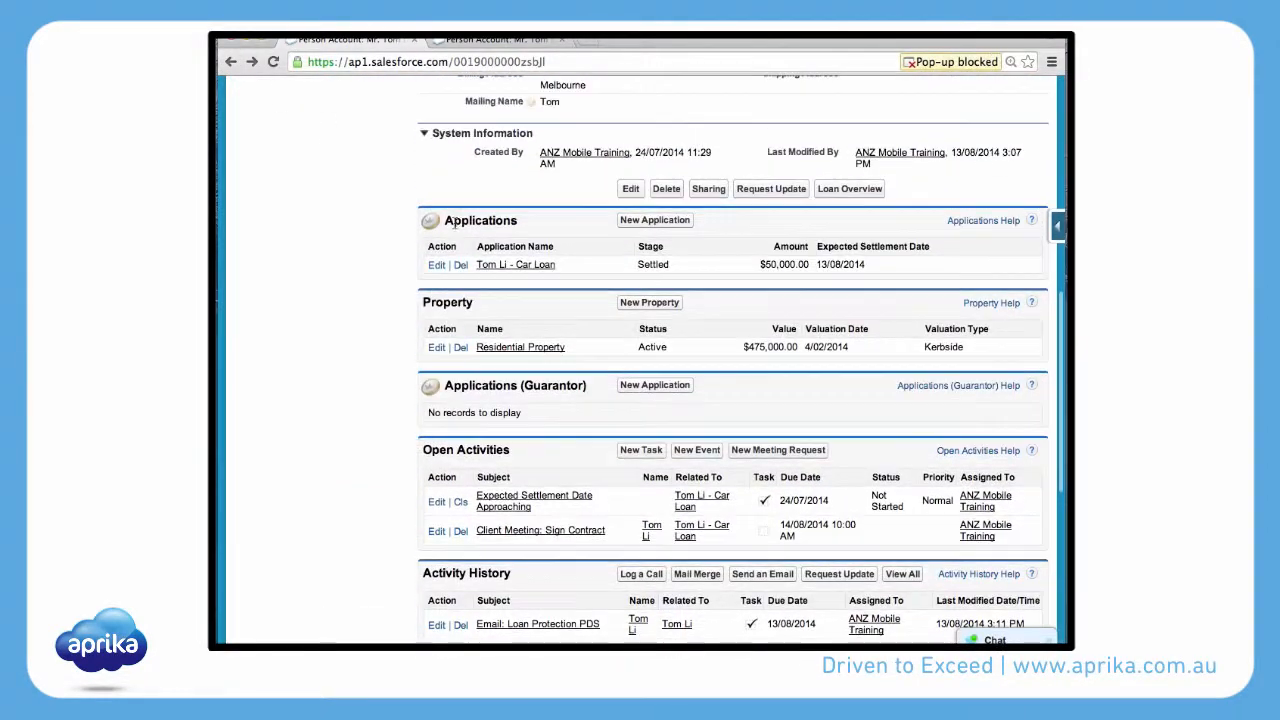
scroll(455, 228, up, 10)
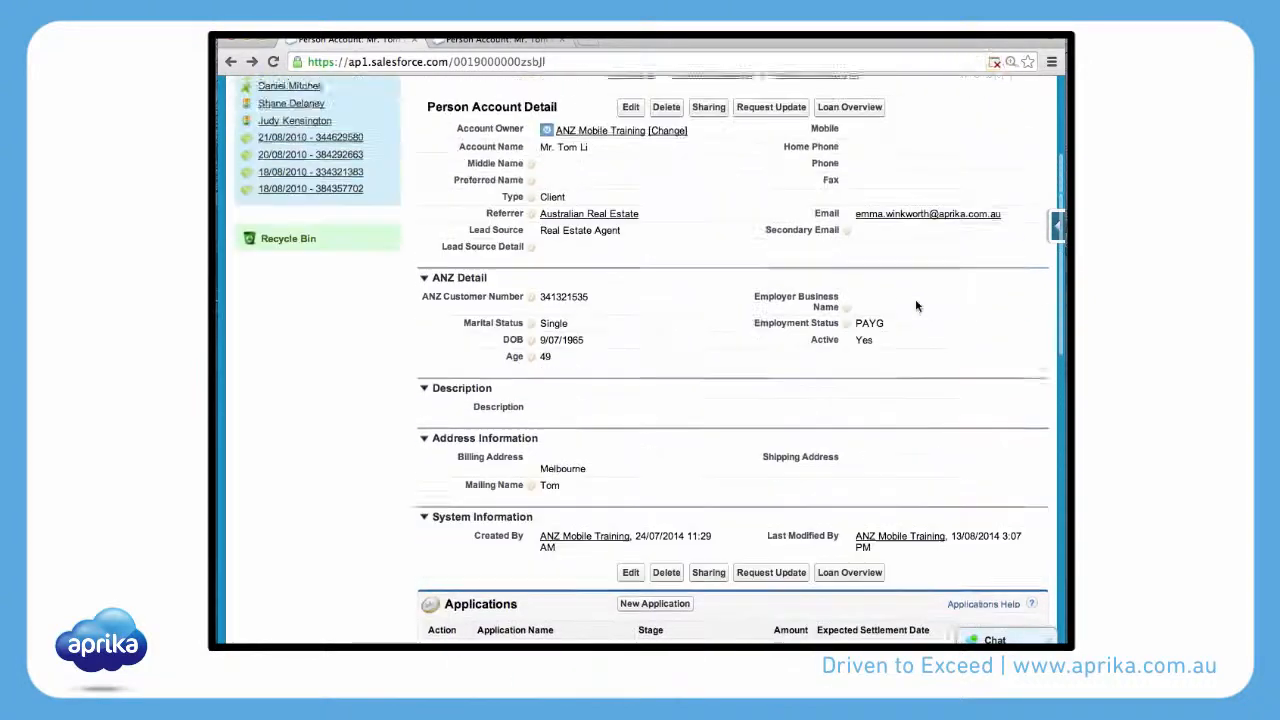
click(851, 224)
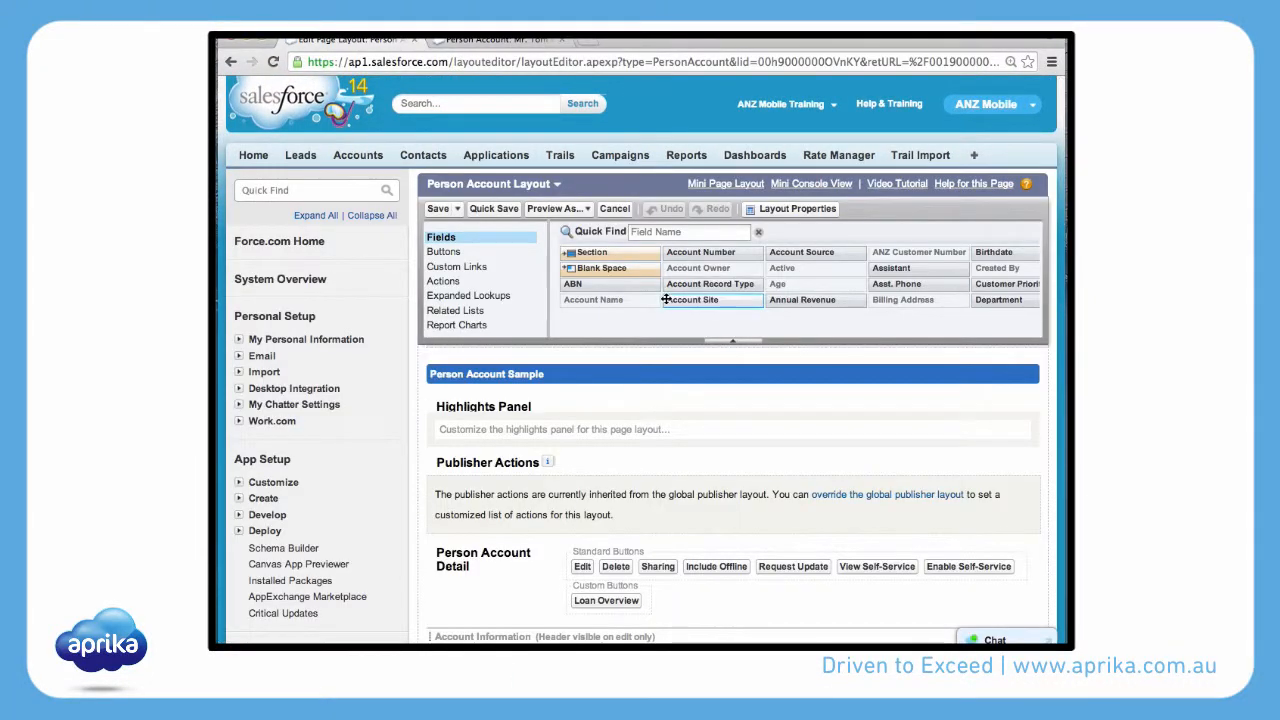
click(466, 314)
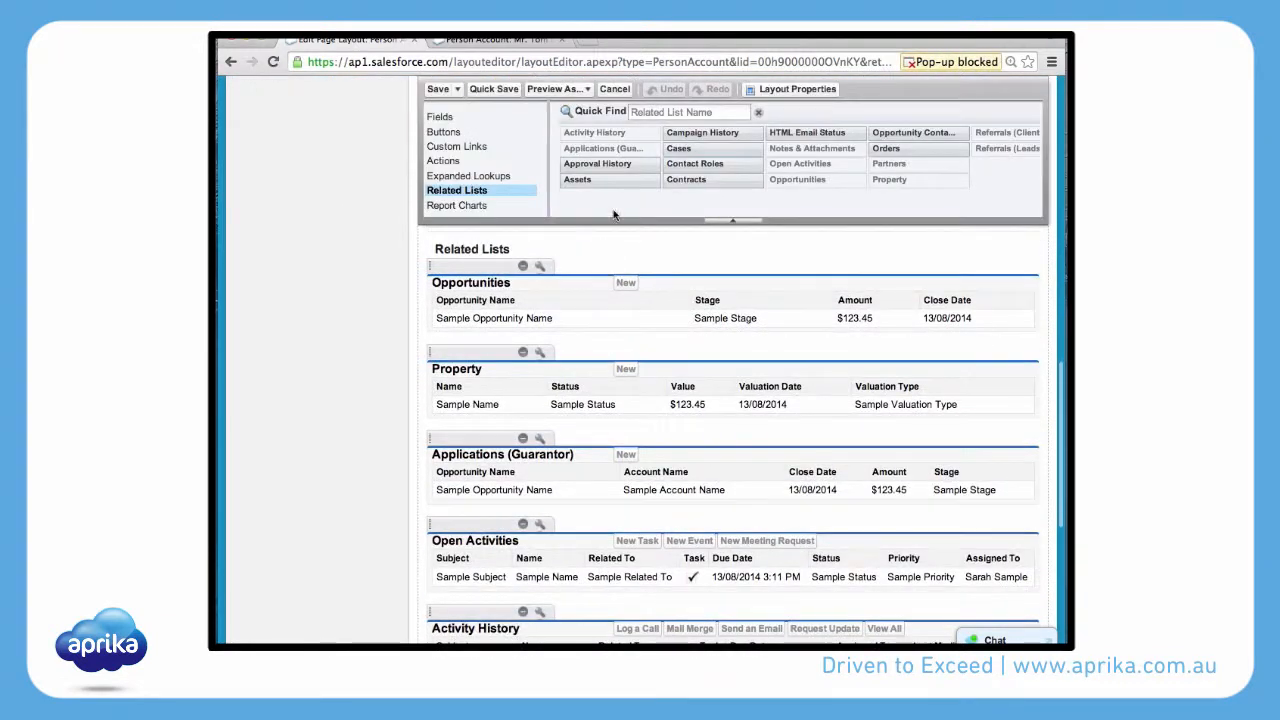
drag(749, 132, 486, 500)
Save the page layout and view the HTML Email Status list on the client's account.
scroll(486, 500, up, 10)
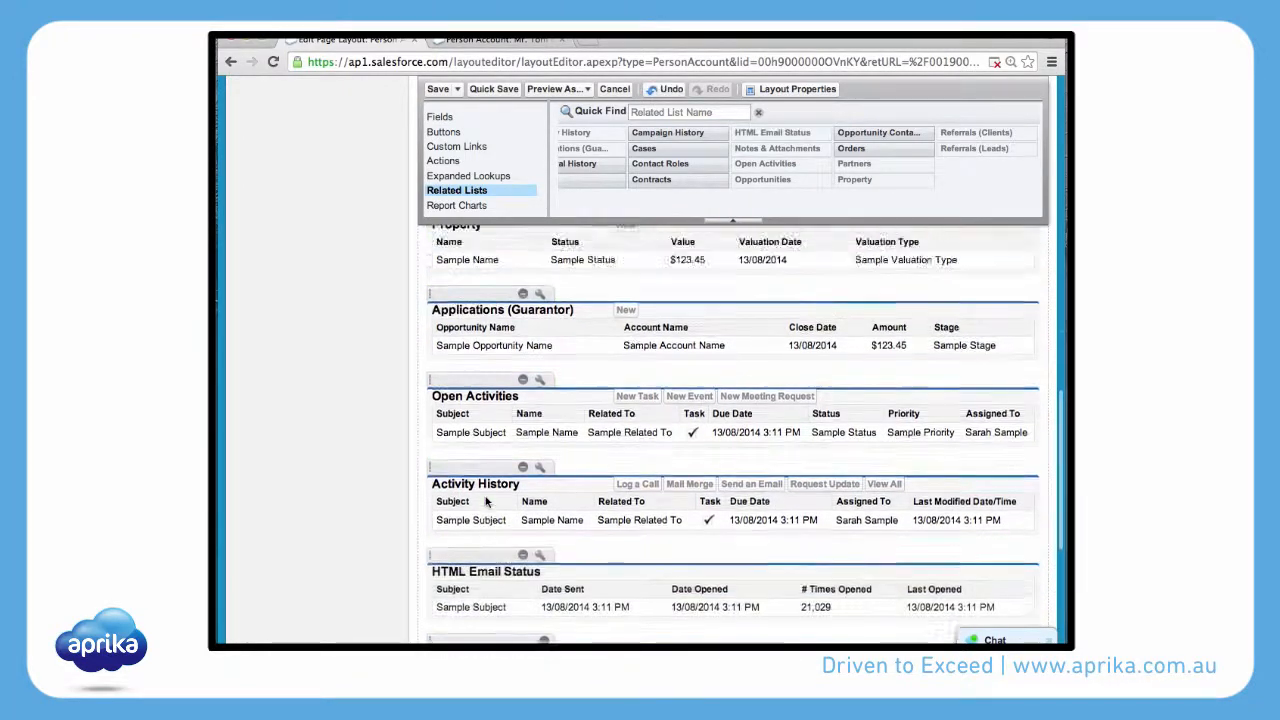
scroll(480, 460, up, 10)
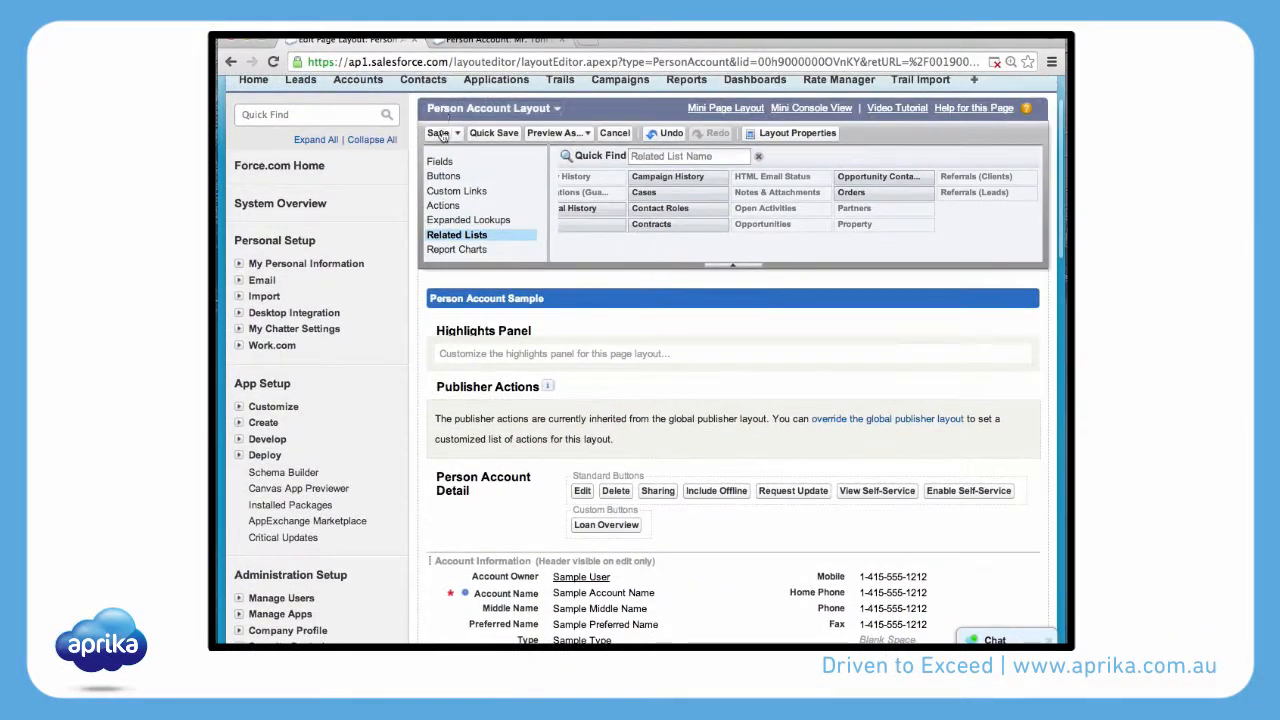
click(438, 134)
click(575, 427)
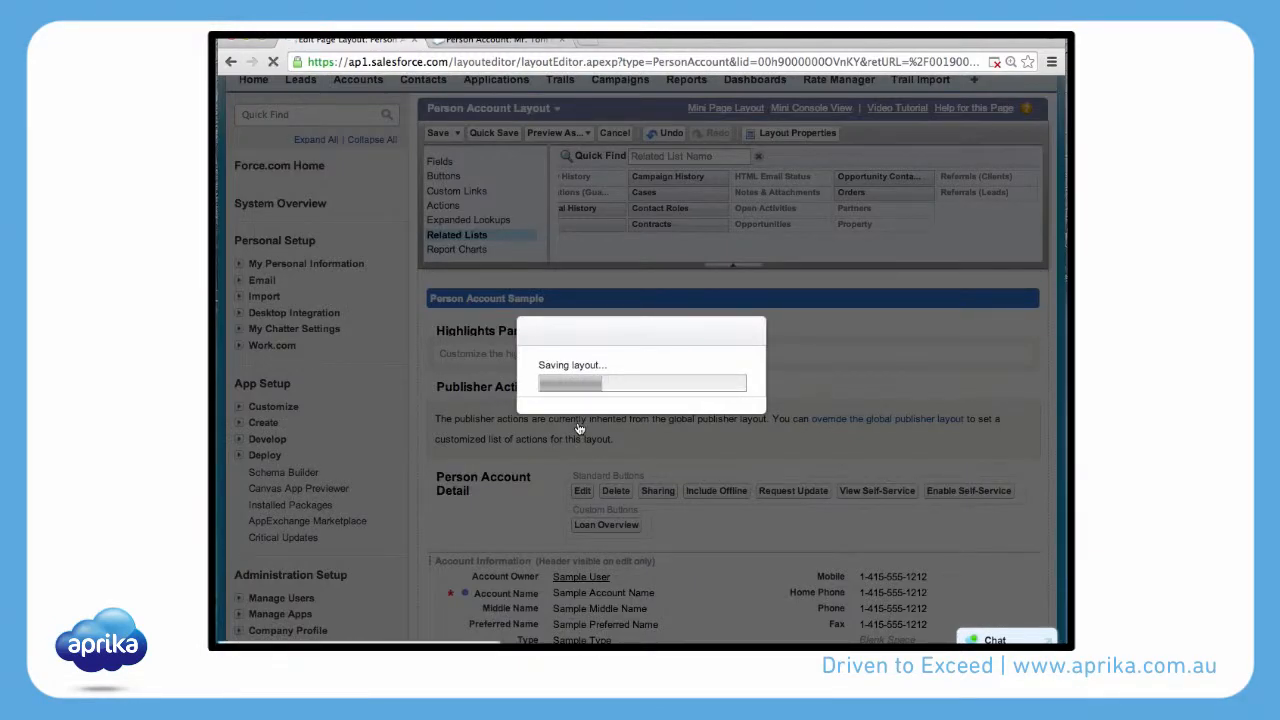
scroll(577, 428, down, 15)
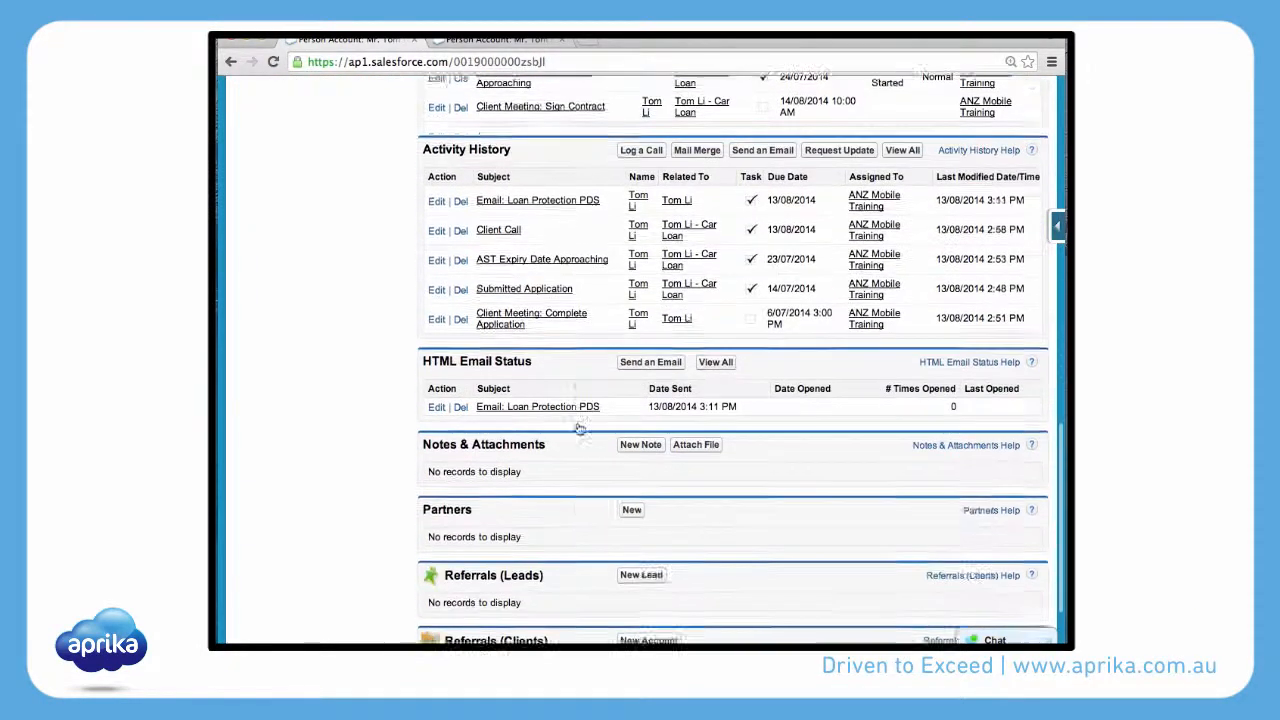
scroll(575, 427, up, 4)
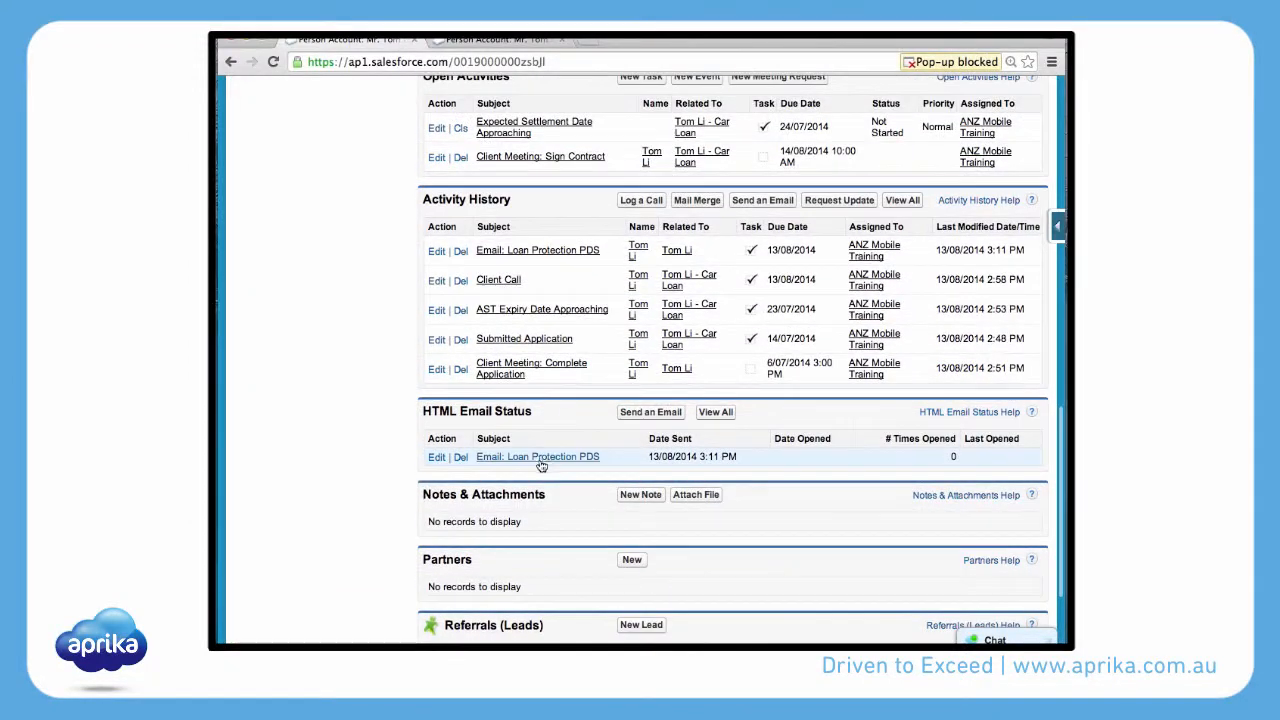